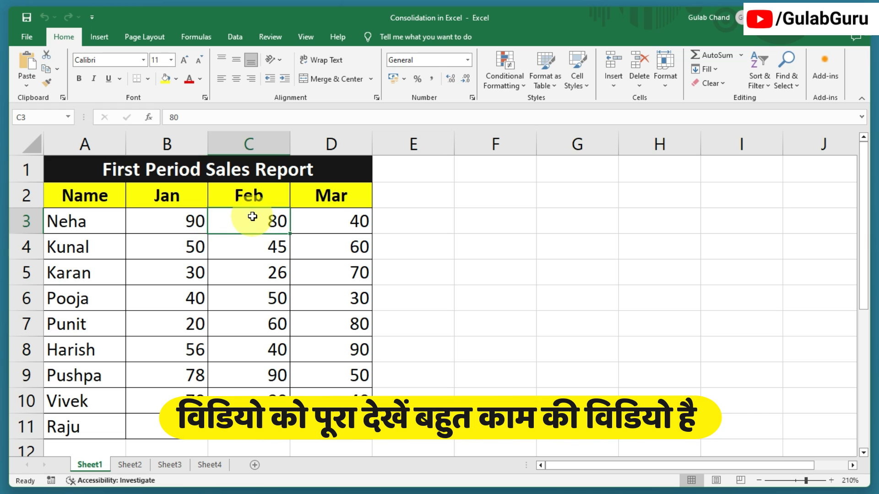
Review the month columns of the four period sales reports on Sheet1 through Sheet4.
left_click(337, 222)
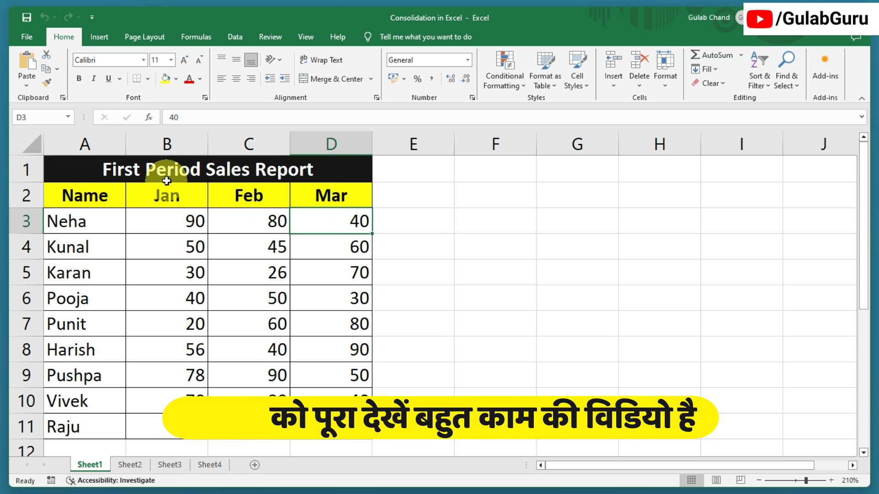
left_click(138, 465)
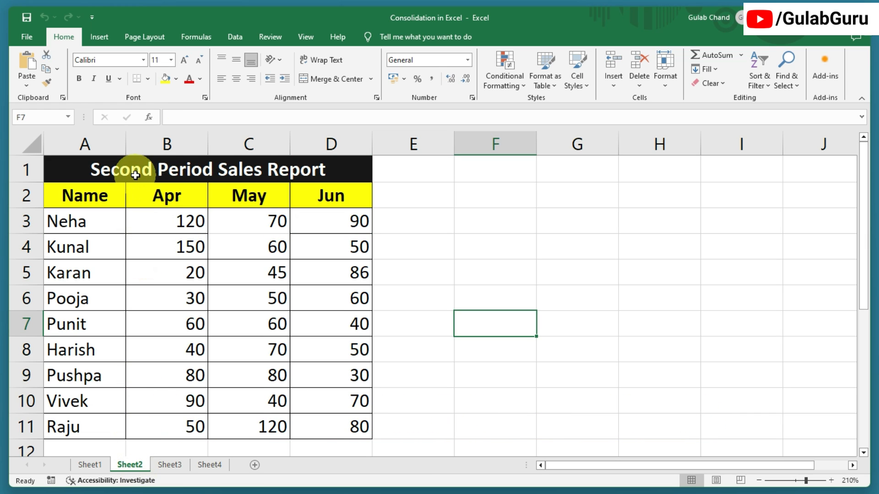
left_click(168, 196)
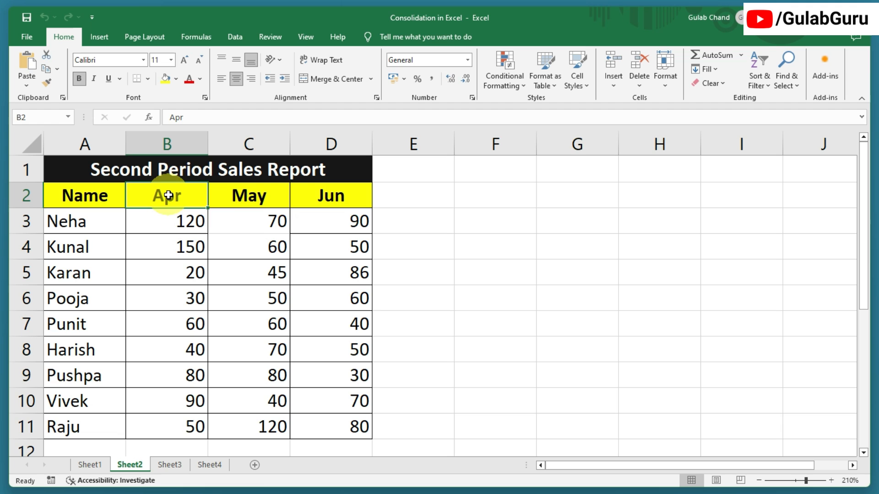
left_click(246, 196)
left_click(333, 196)
left_click(169, 464)
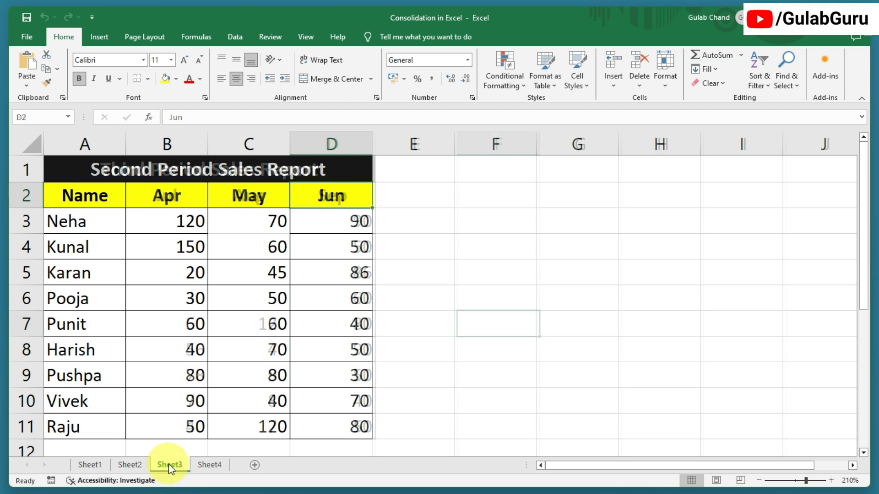
left_click(171, 202)
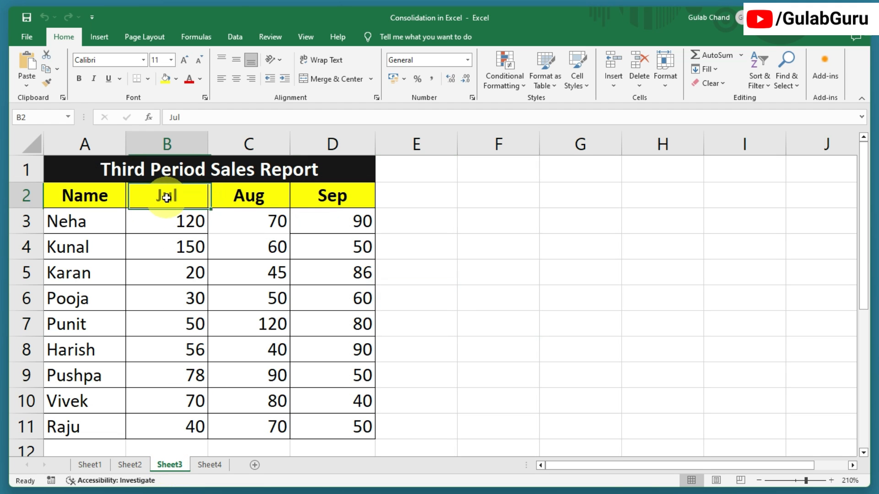
left_click(245, 196)
left_click(343, 196)
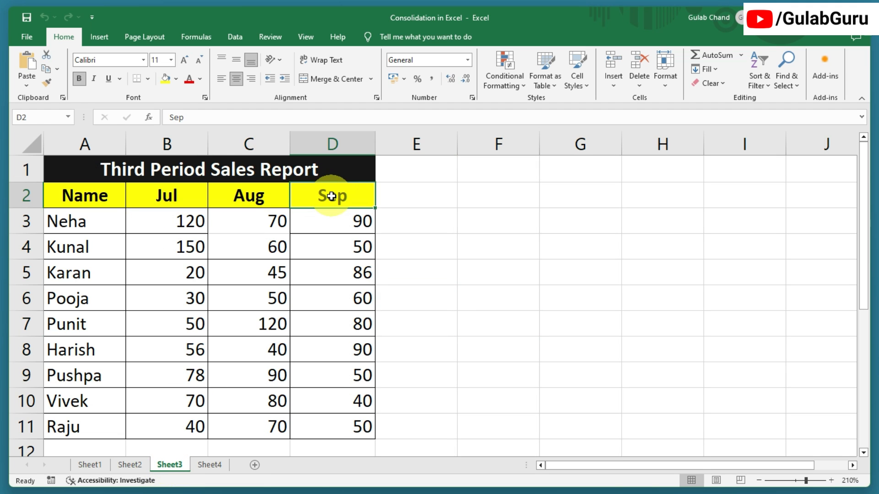
left_click(210, 465)
left_click(197, 206)
left_click(248, 197)
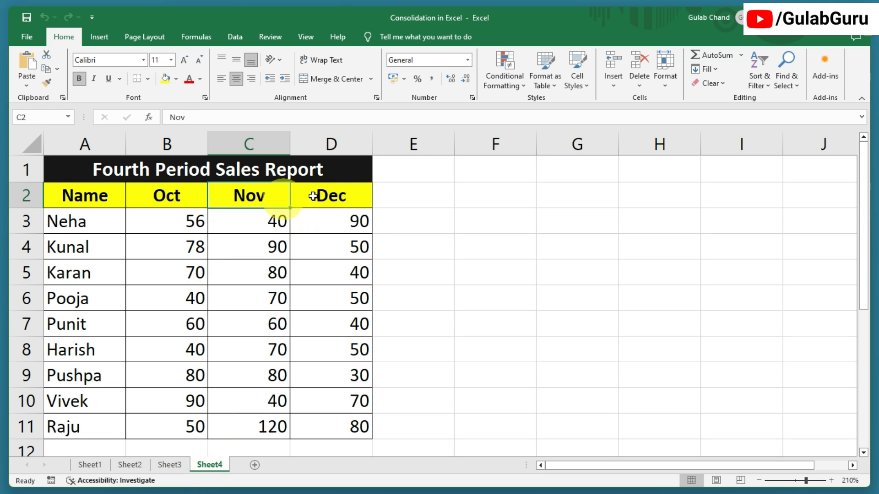
left_click(326, 195)
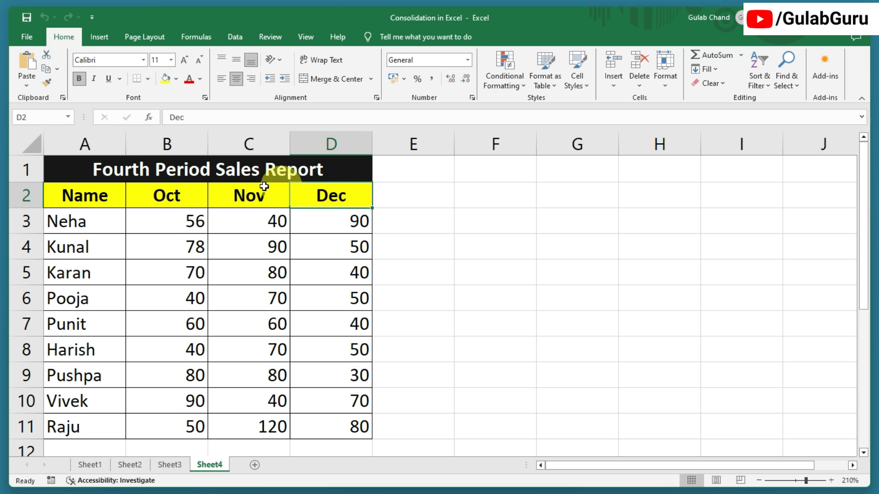
Compare the names and table layout across the sales reports on Sheet1, Sheet2, Sheet3 and Sheet4.
left_click(110, 465)
left_click(130, 465)
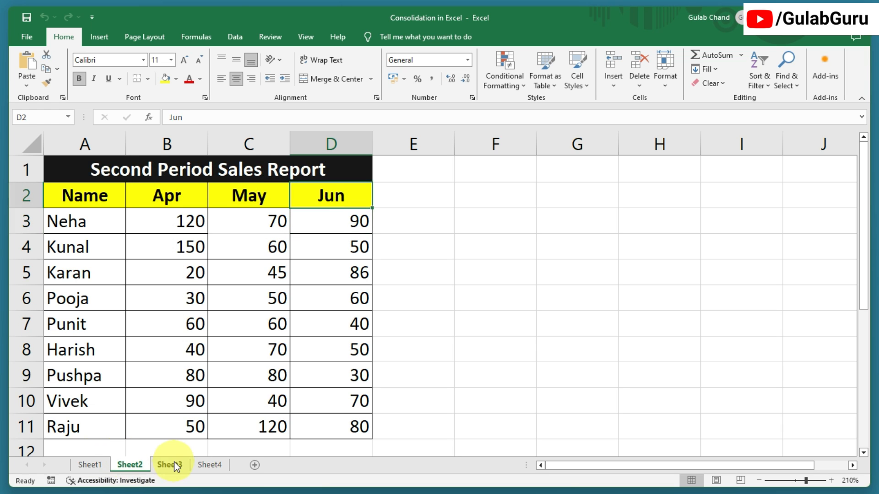
left_click(170, 465)
left_click(201, 463)
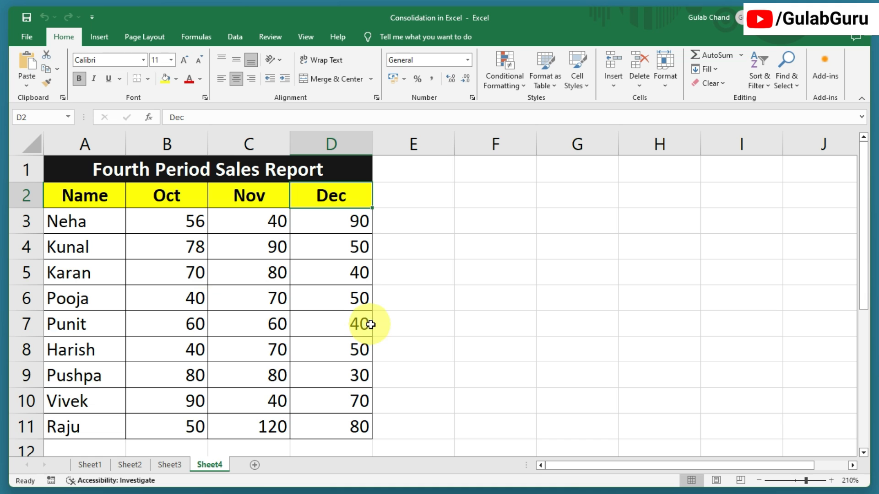
left_click(172, 465)
left_click(127, 464)
left_click(92, 465)
left_click(459, 311)
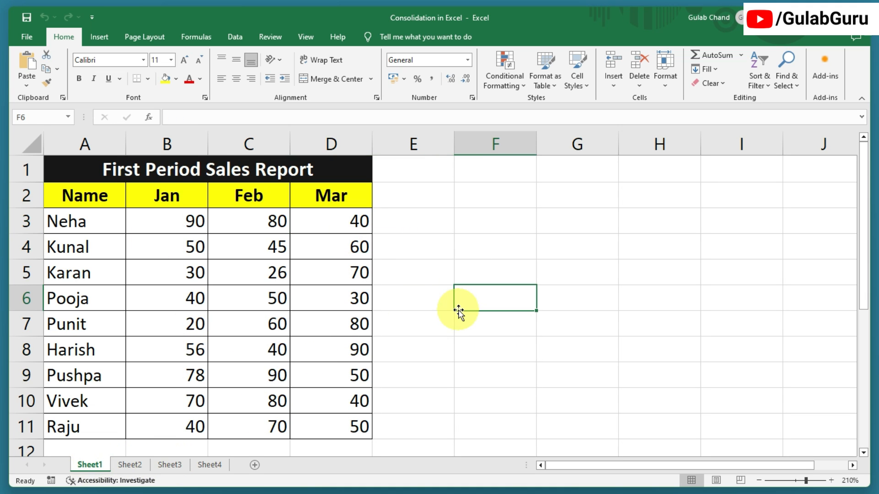
left_click(132, 464)
left_click(169, 464)
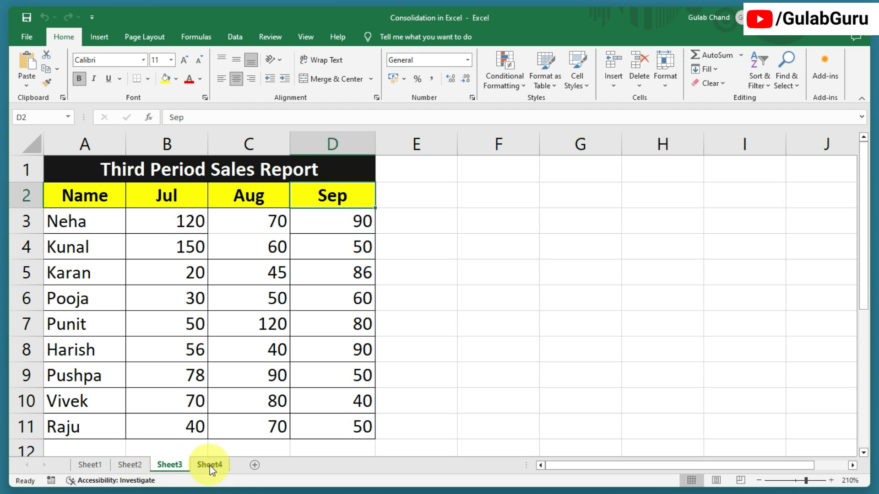
left_click(210, 466)
left_click(92, 465)
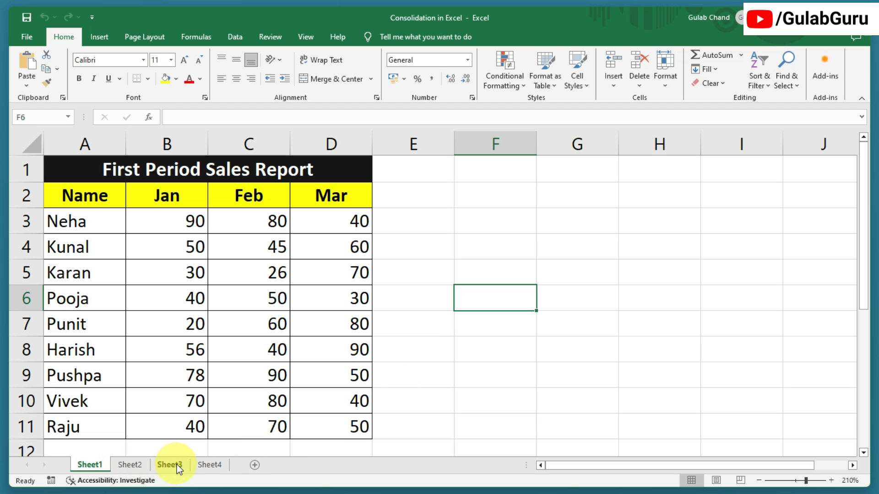
left_click(210, 466)
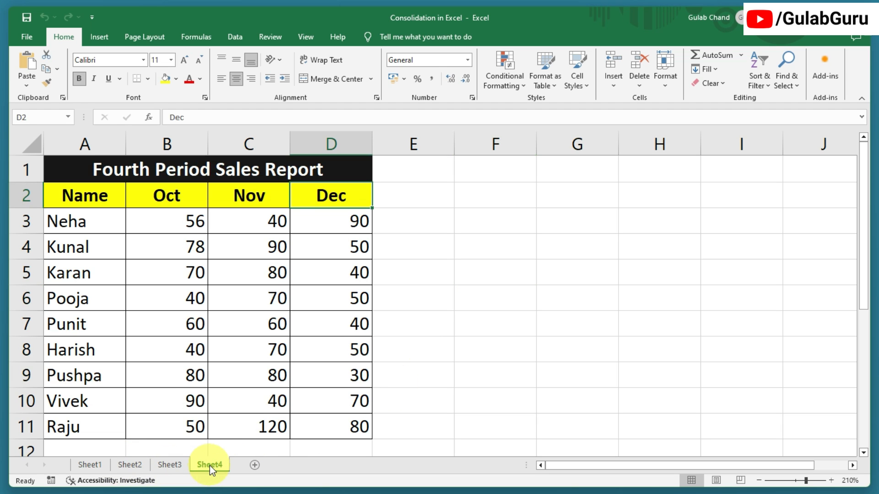
left_click(89, 465)
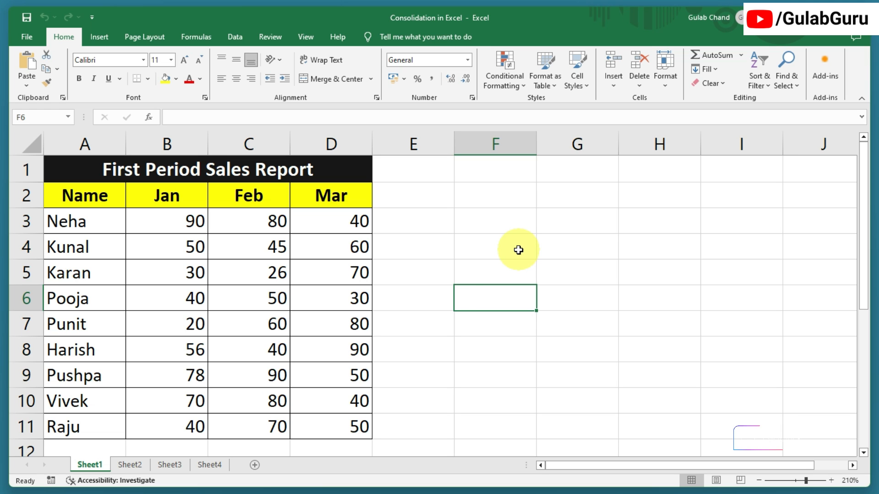
Add a new blank worksheet after Sheet4 and start a data consolidation there with the Sum function.
left_click(255, 465)
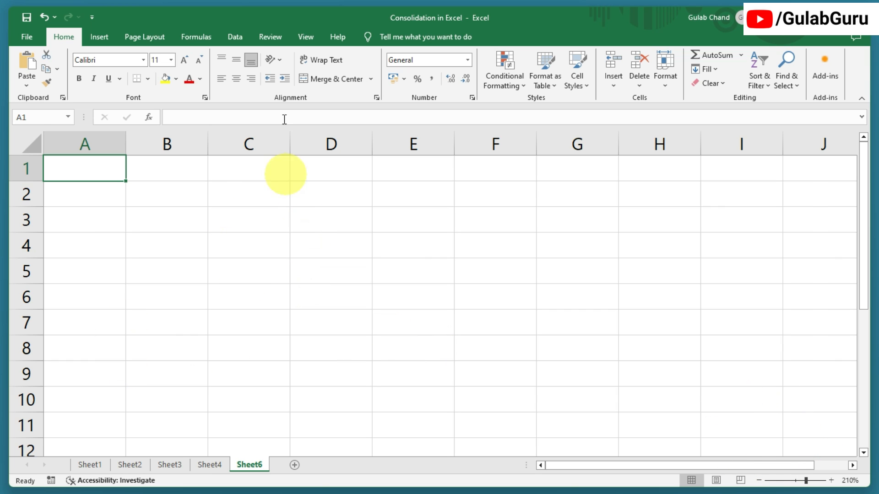
left_click(238, 40)
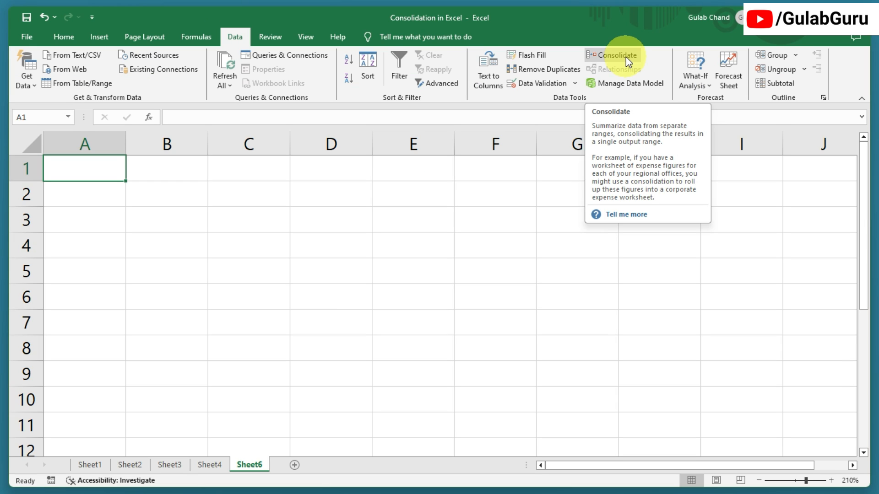
left_click(625, 57)
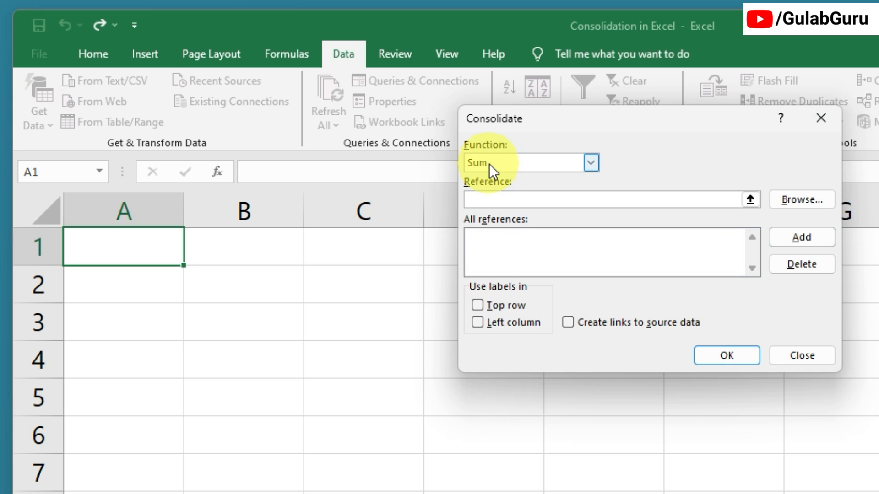
left_click(590, 164)
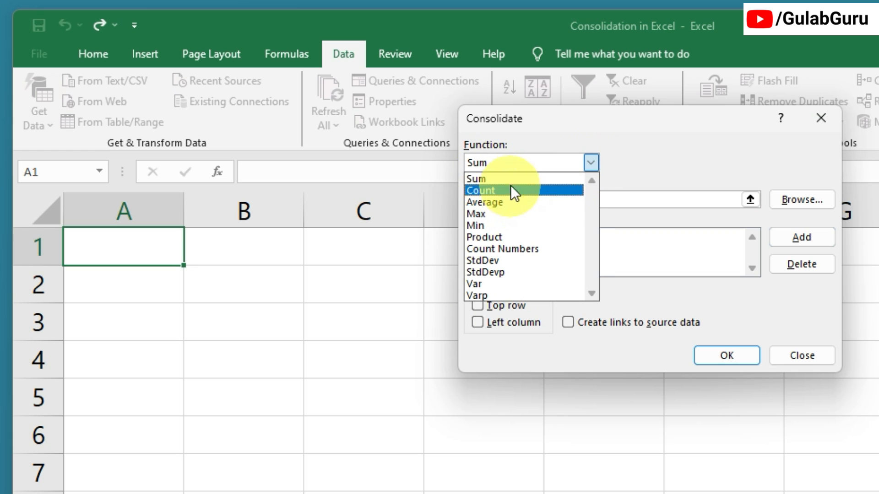
left_click(482, 180)
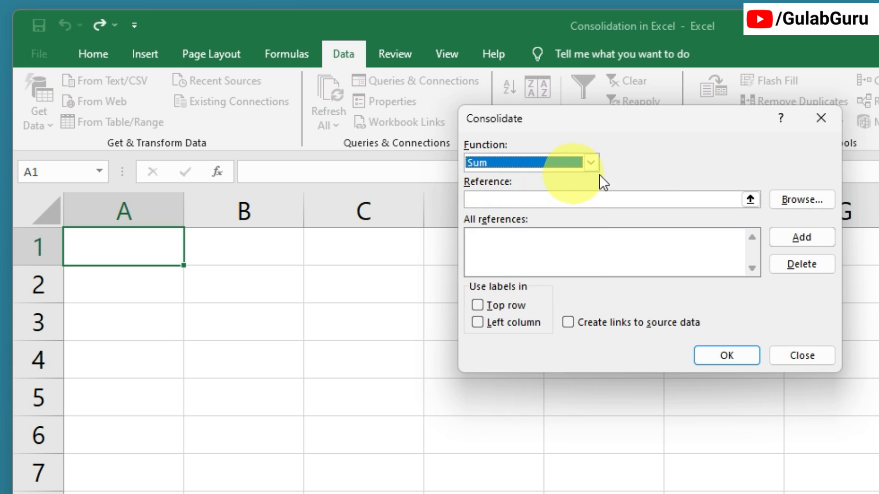
Add the first period table, Sheet1 range A2:D11 including its headings, to the consolidation references.
left_click(491, 203)
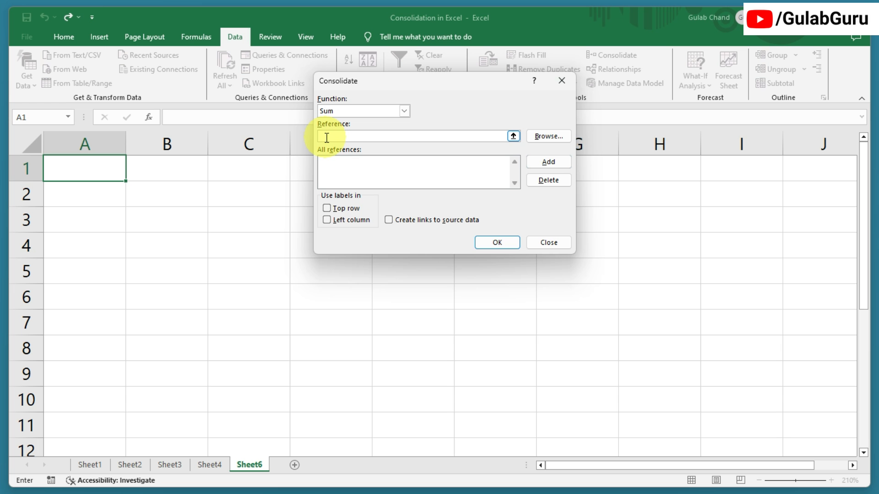
left_click(92, 465)
left_click_drag(68, 196, 306, 425)
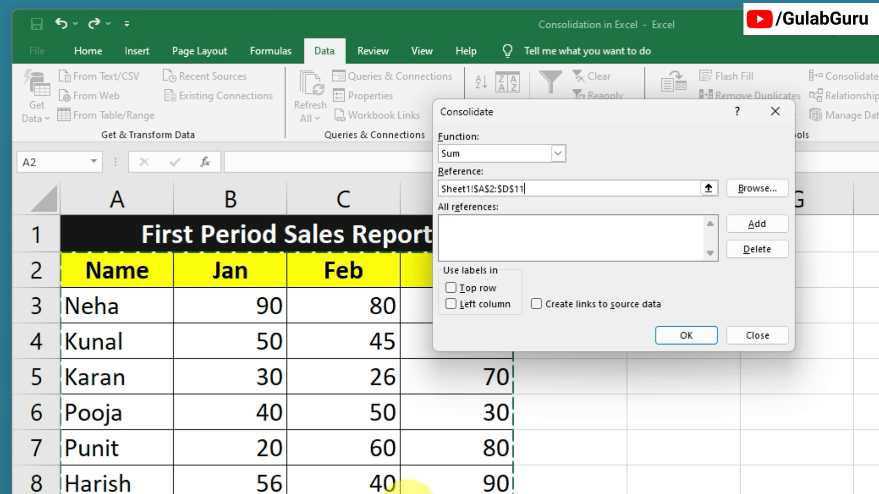
left_click(753, 224)
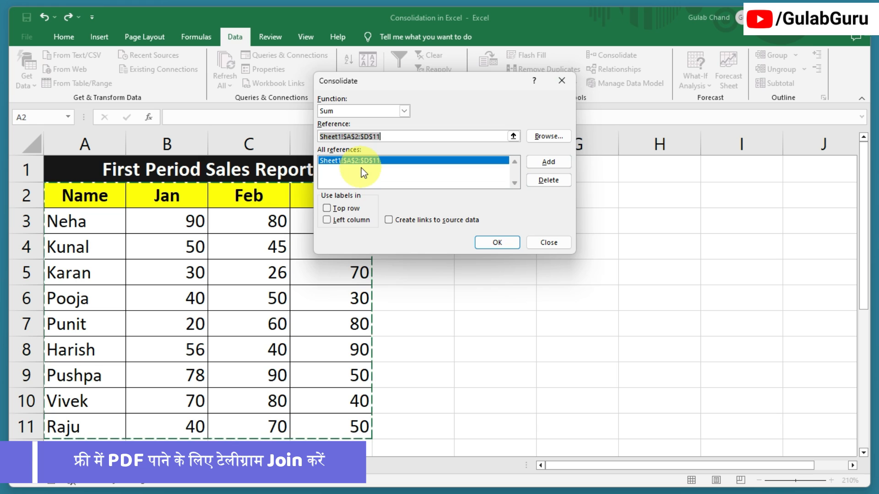
Add the second period table, Sheet2 range A2:D11, to the consolidation references.
left_click(134, 465)
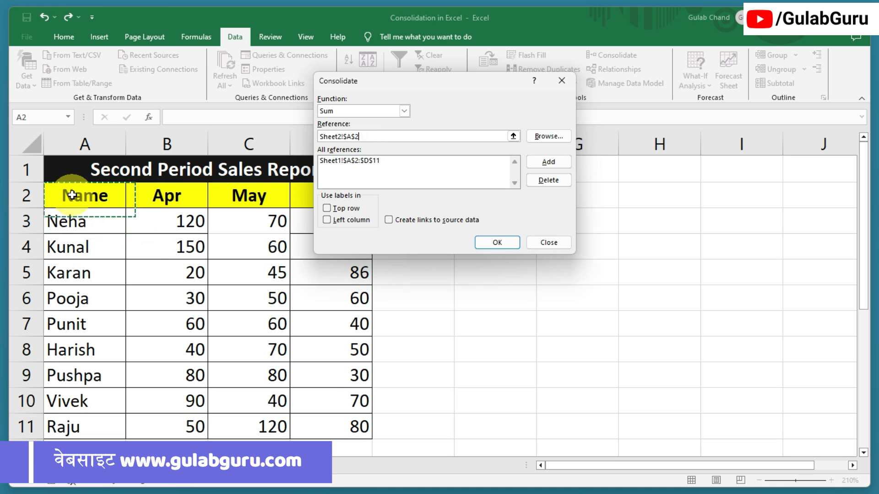
left_click_drag(81, 205, 308, 427)
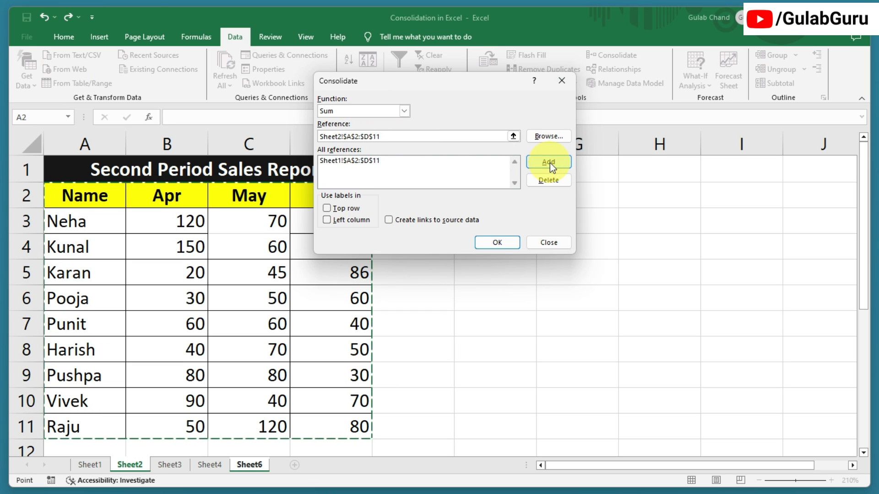
left_click(550, 163)
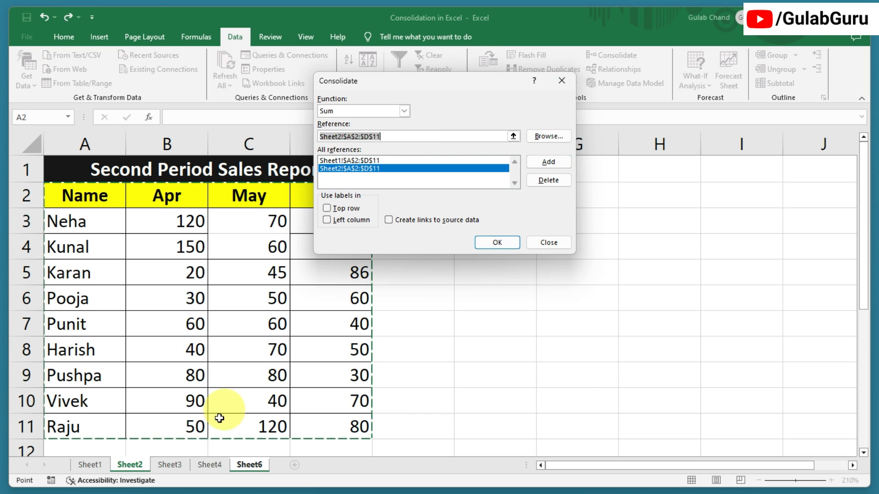
Add the third period table, Sheet3 range A2:D11, to the consolidation references.
left_click(174, 466)
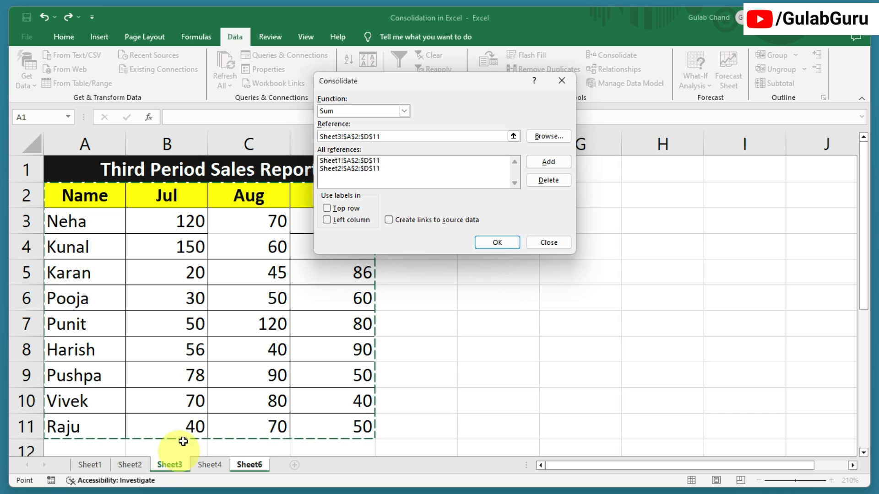
left_click(92, 202)
left_click_drag(93, 203, 343, 436)
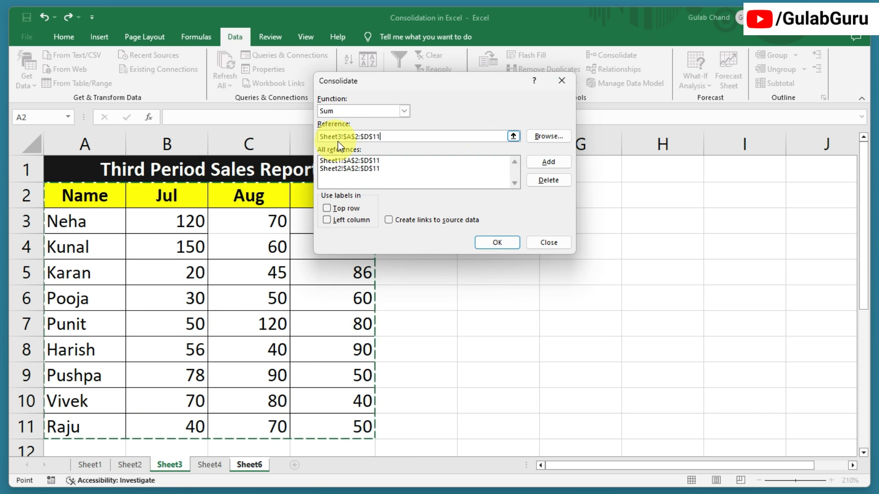
left_click(548, 161)
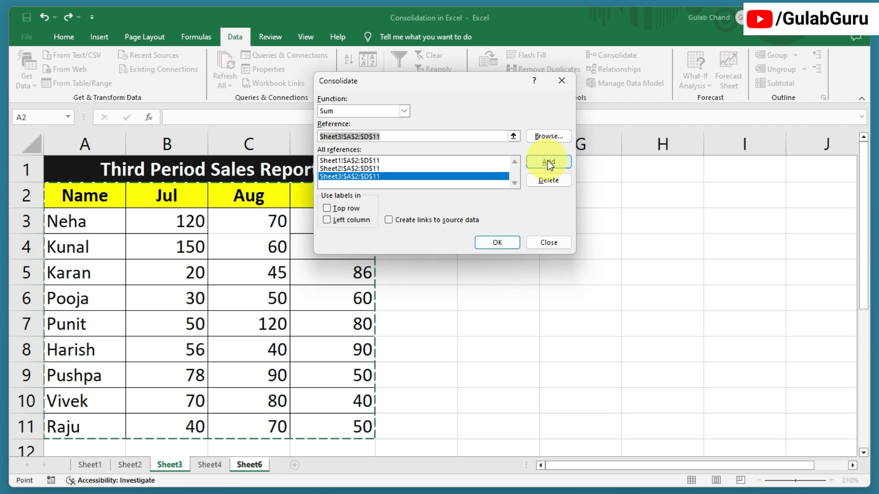
Add the fourth period table, Sheet4 range A2:D11, to the consolidation references.
left_click(206, 465)
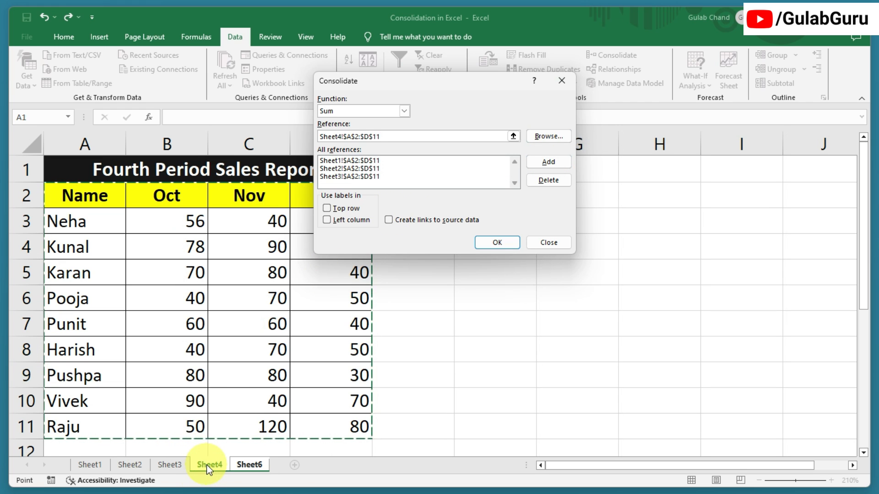
left_click_drag(71, 210, 320, 423)
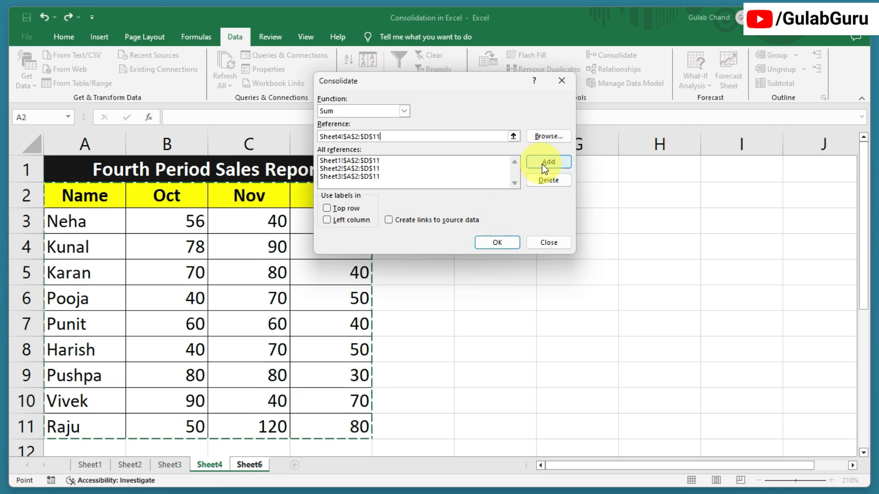
left_click(543, 163)
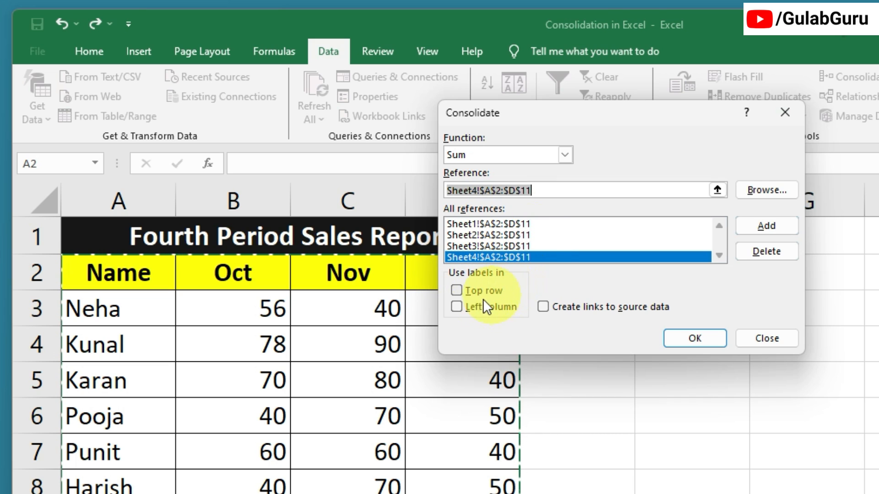
Use labels from both the top row and the left column, and run the consolidation into the new sheet.
left_click(456, 291)
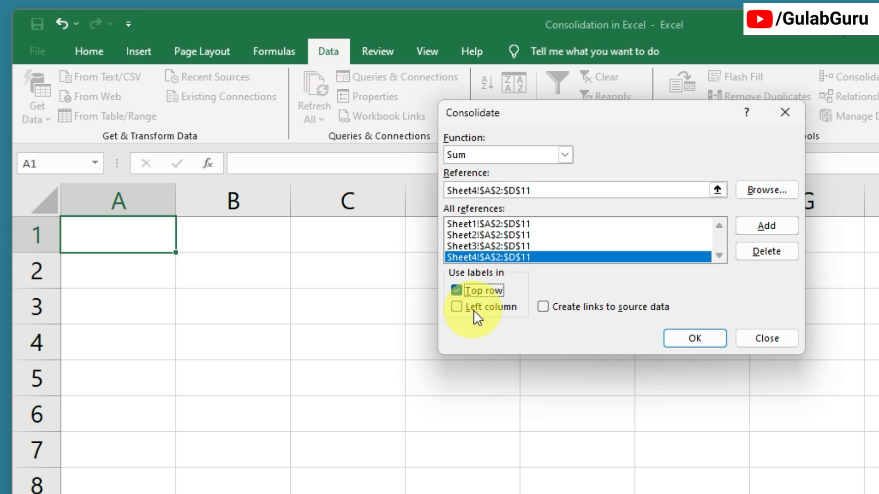
left_click(455, 307)
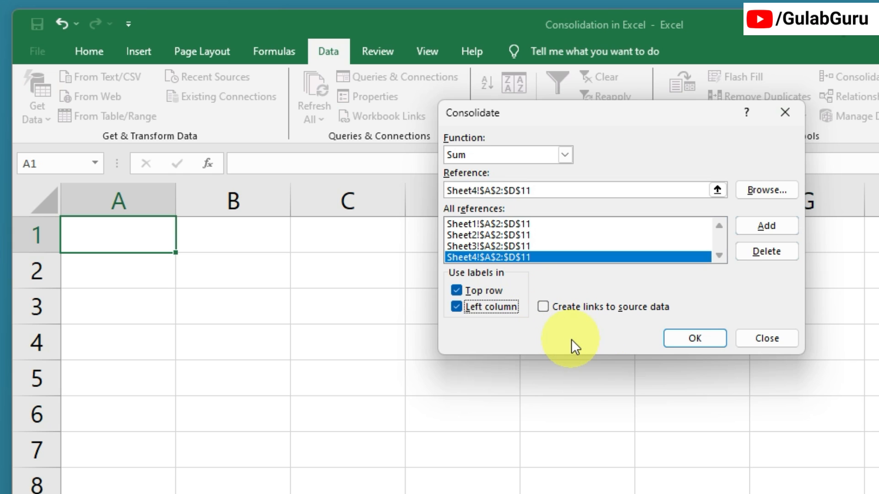
left_click(690, 338)
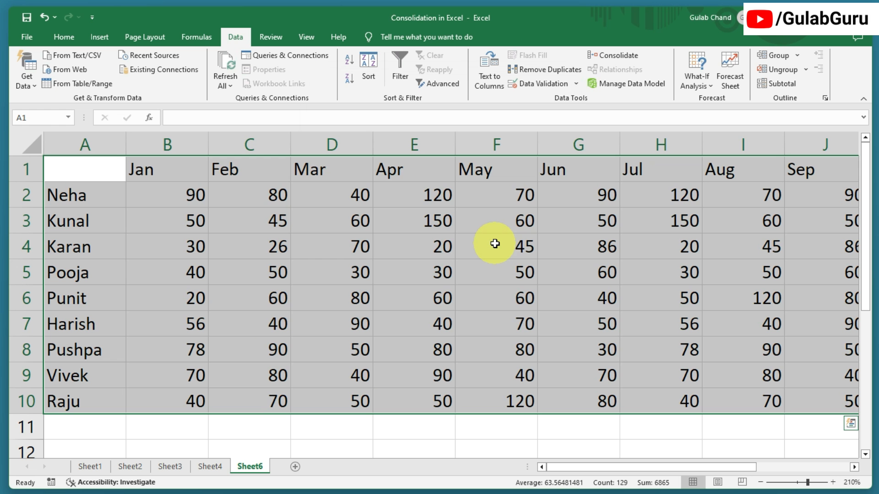
Review the quarterly sales reports on Sheet1 to Sheet4, including range A2:D11 of the fourth period report.
left_click(94, 467)
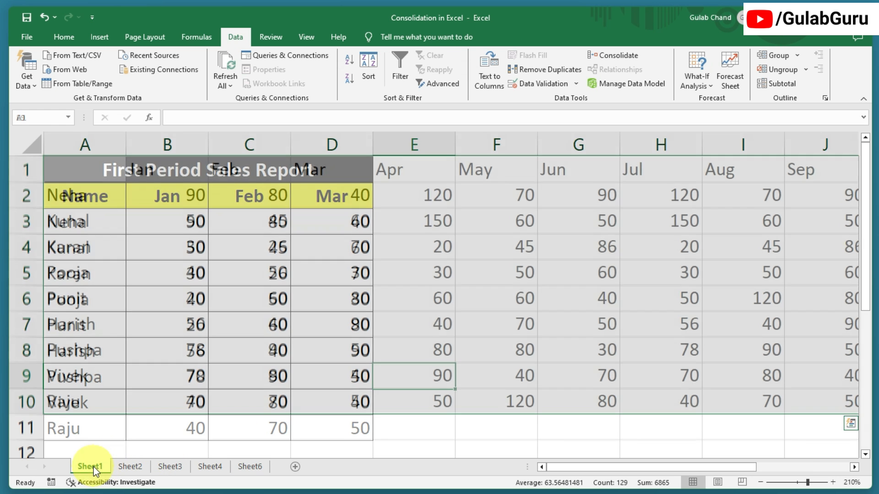
left_click(132, 467)
left_click(170, 466)
left_click(210, 467)
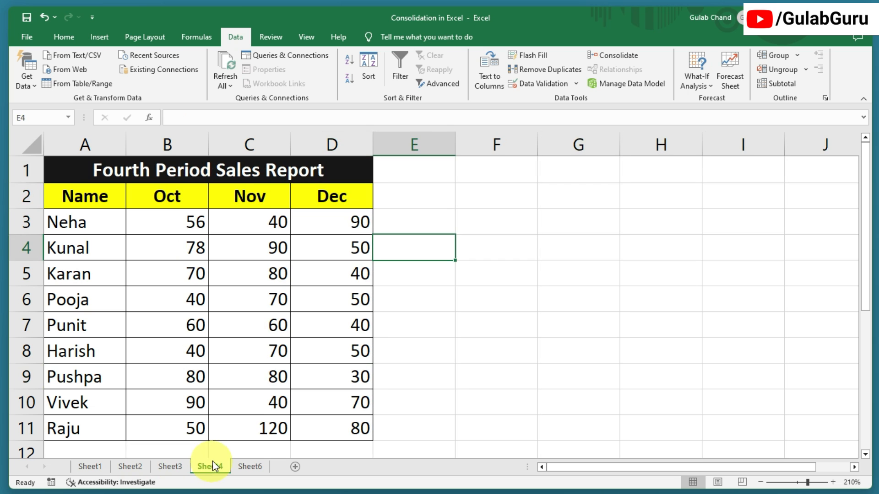
left_click_drag(100, 199, 355, 424)
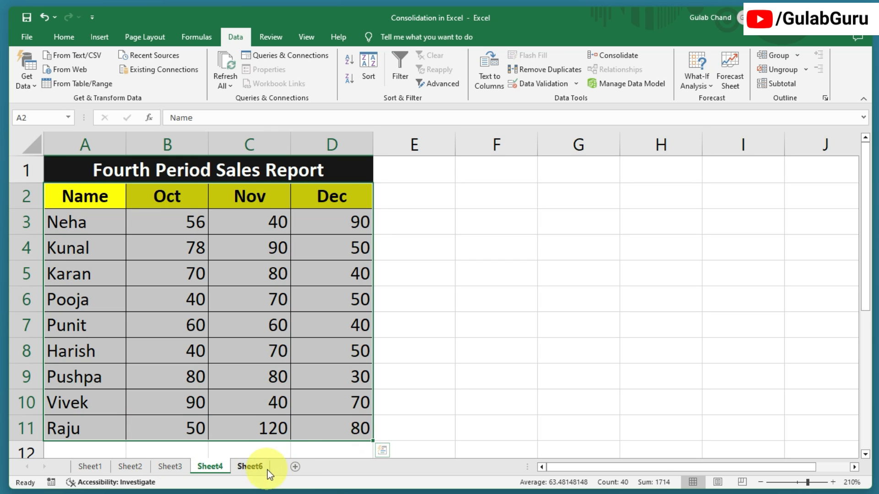
Examine the consolidated table on Sheet6, checking its month headers, name labels and sales values against the source reports.
left_click(250, 467)
left_click(352, 273)
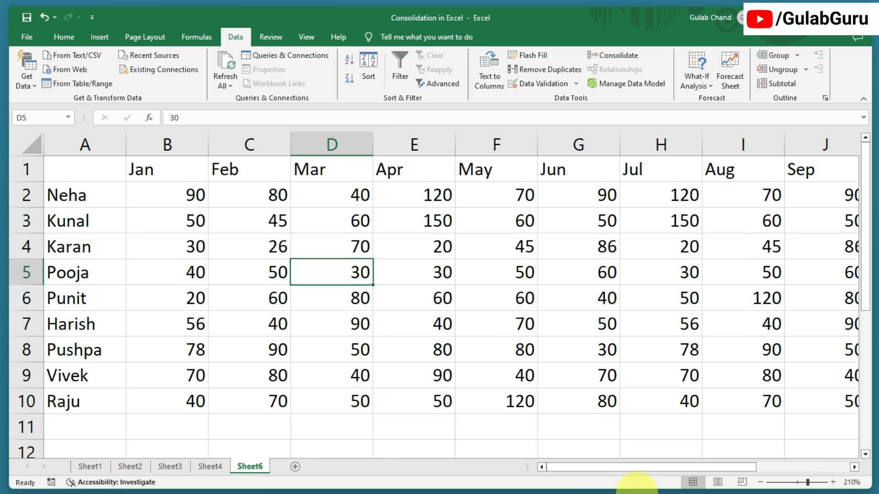
left_click_drag(615, 469, 635, 467)
left_click(141, 172)
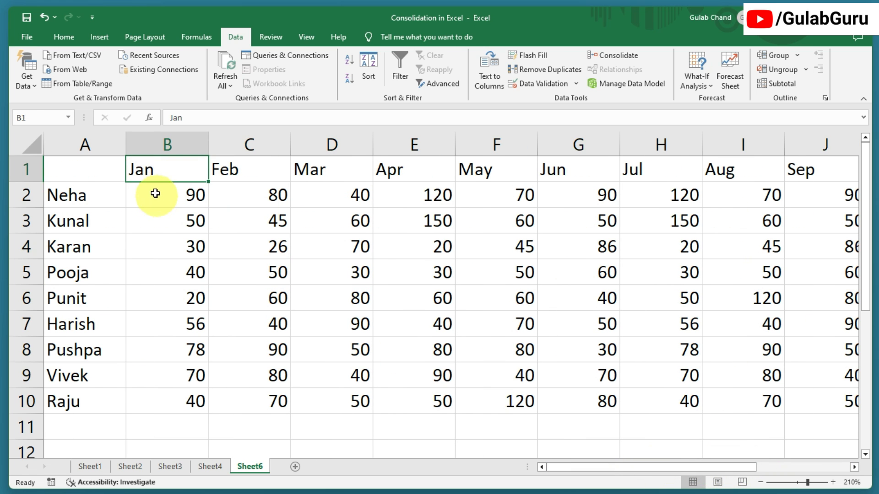
left_click_drag(153, 192, 254, 277)
left_click_drag(283, 333, 652, 400)
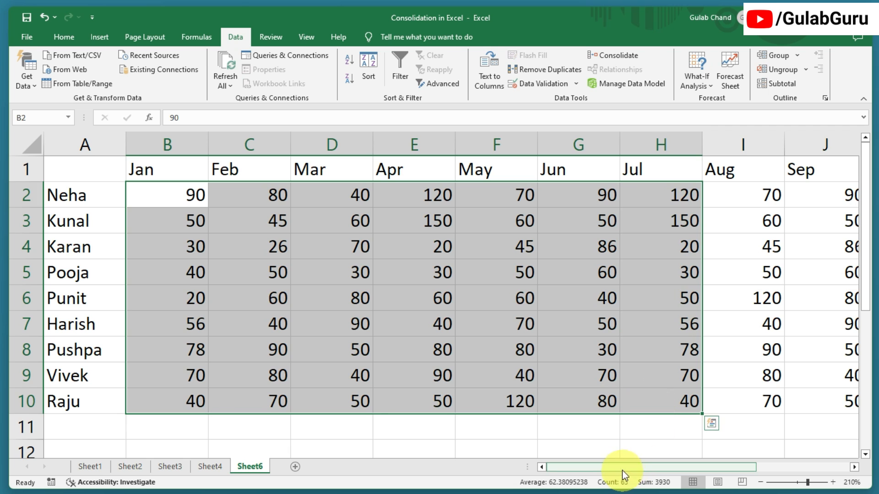
left_click_drag(614, 468, 151, 204)
left_click_drag(91, 176, 684, 390)
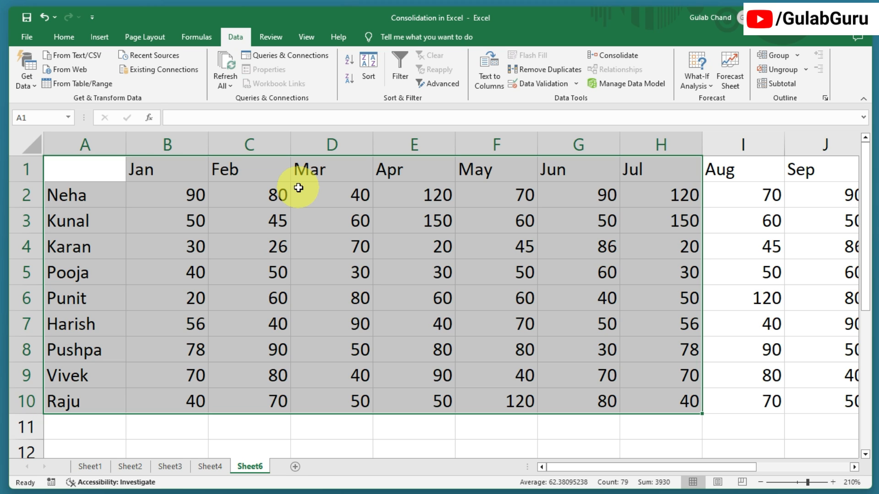
left_click(313, 275)
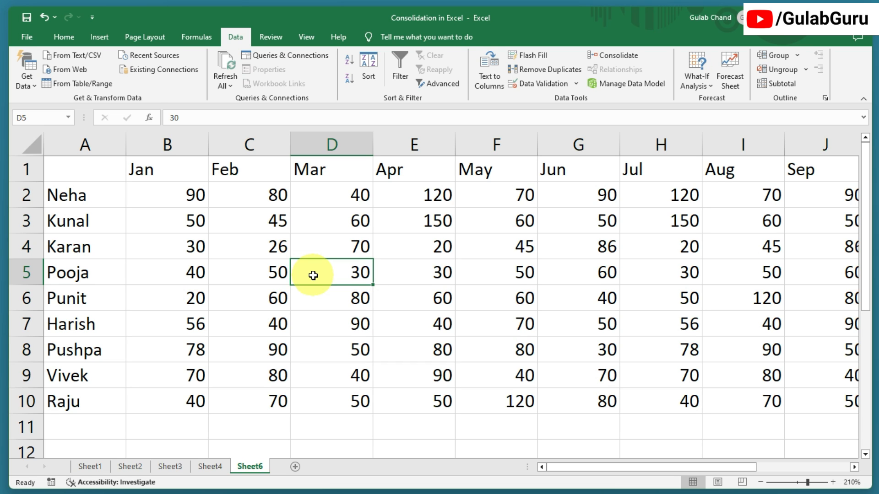
left_click(157, 172)
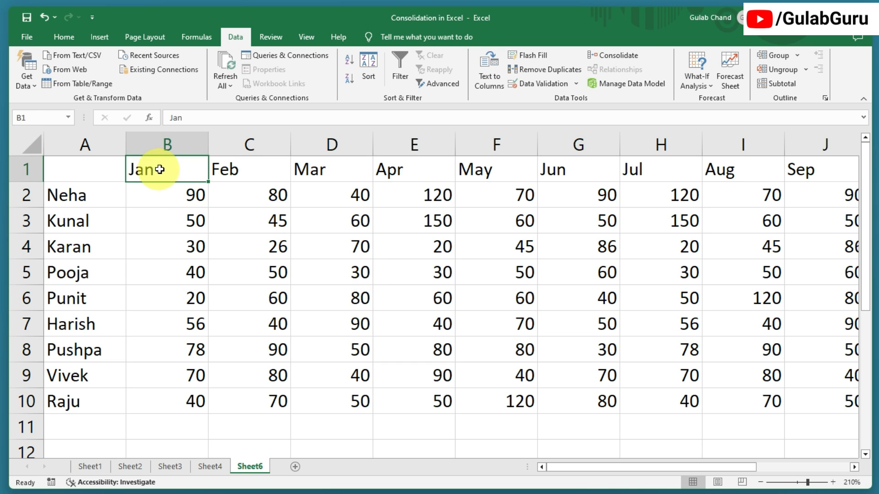
left_click_drag(159, 169, 169, 212)
left_click(172, 196)
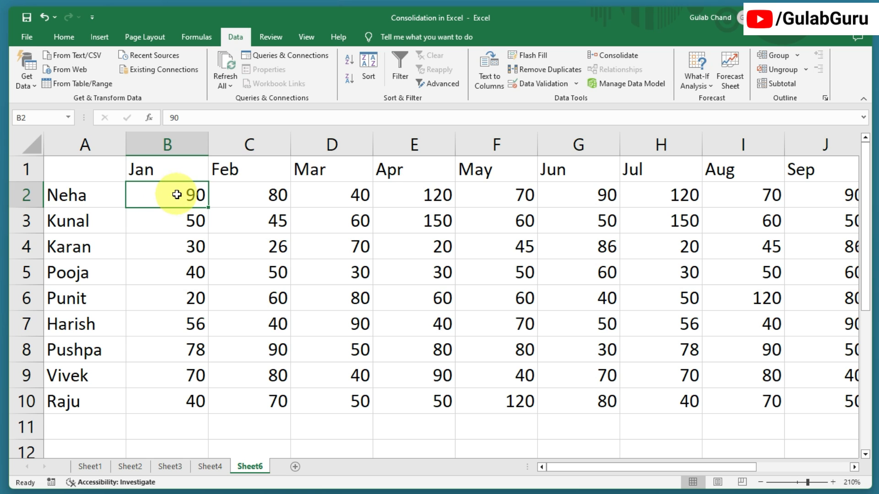
Set the January sales value in cell B3 of Sheet1 to 120.
left_click(91, 469)
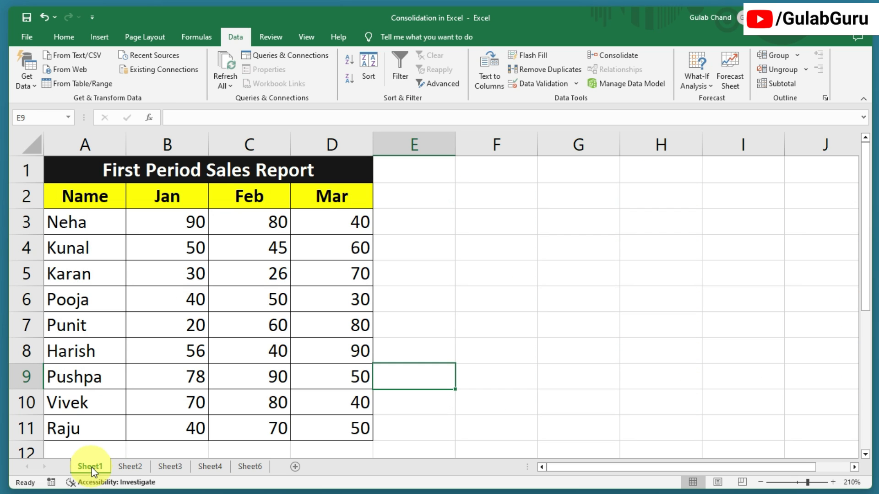
left_click(180, 222)
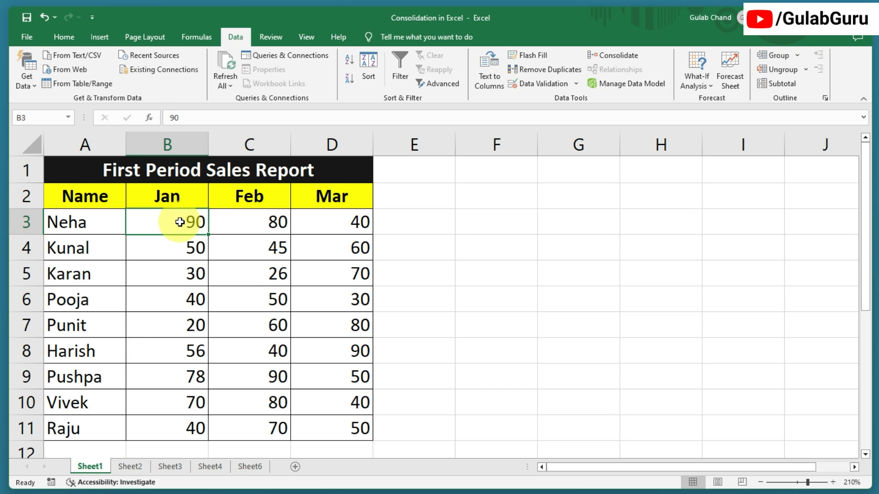
type("120")
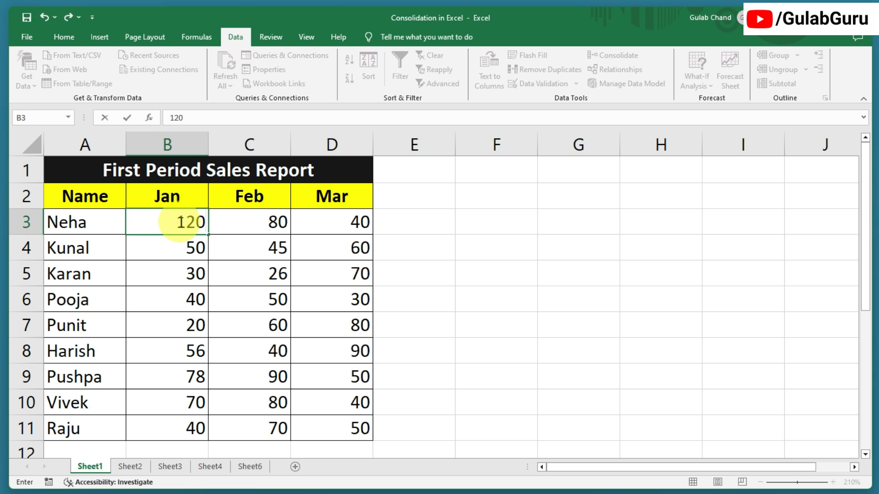
left_click(529, 303)
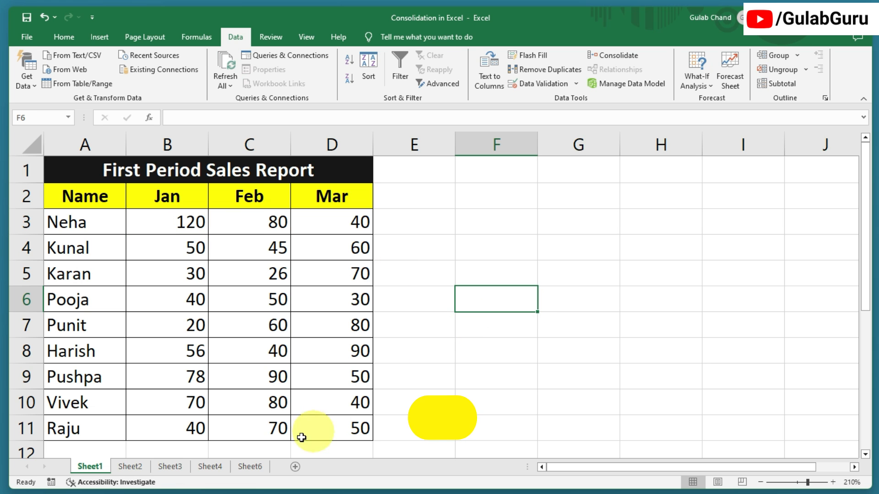
Compare cell B2 of the consolidated table on Sheet6 with the edited cell B3 on Sheet1.
left_click(251, 467)
left_click(222, 275)
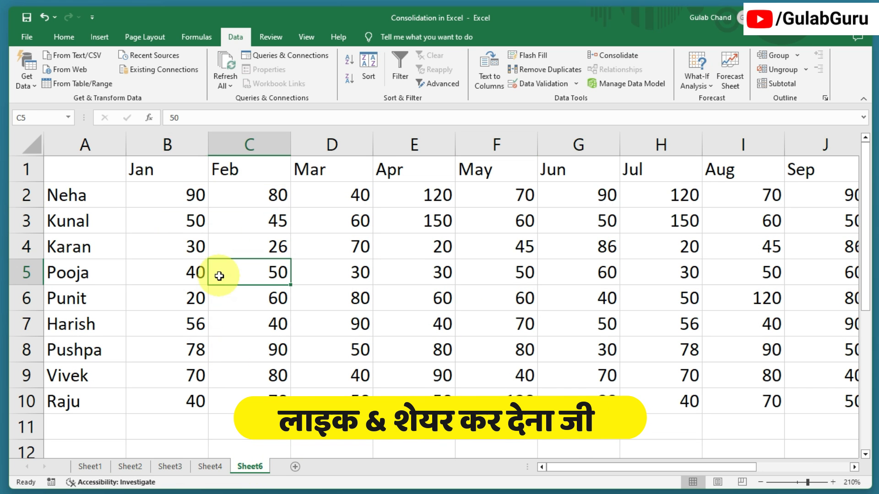
left_click(174, 199)
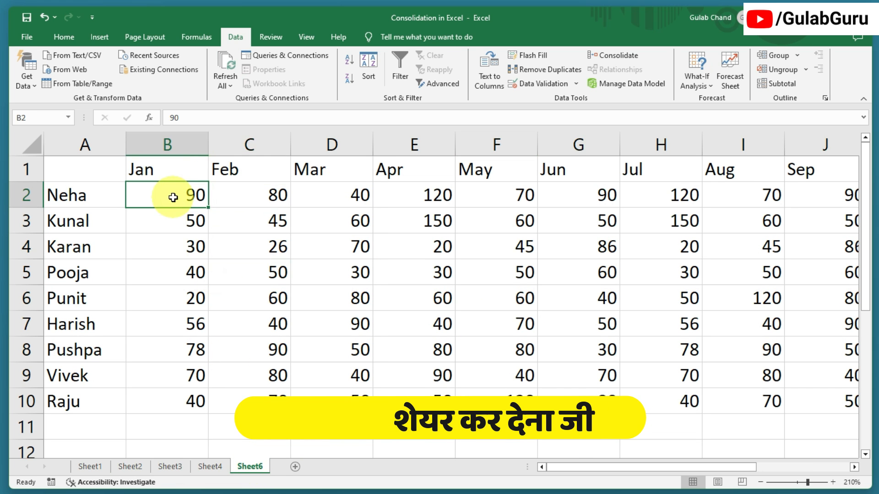
left_click(98, 466)
left_click(173, 223)
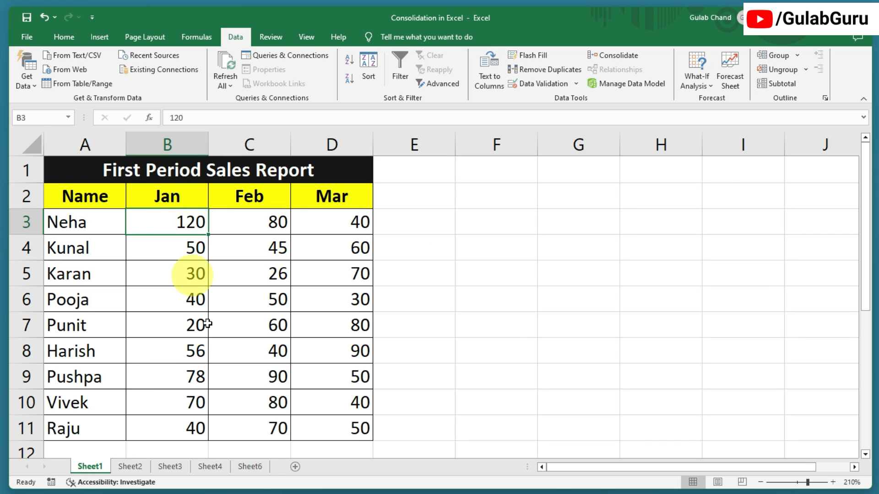
left_click(251, 467)
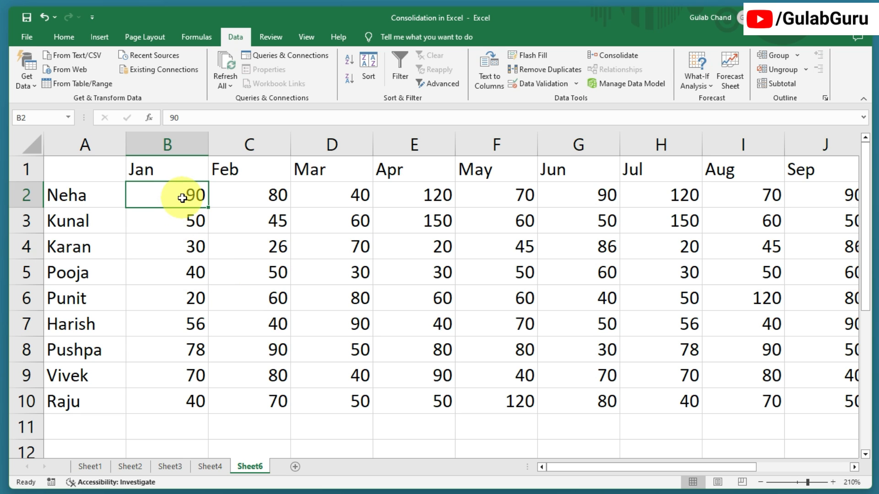
Undo the Sheet1 value change and the consolidation on Sheet6.
key("ctrl+z")
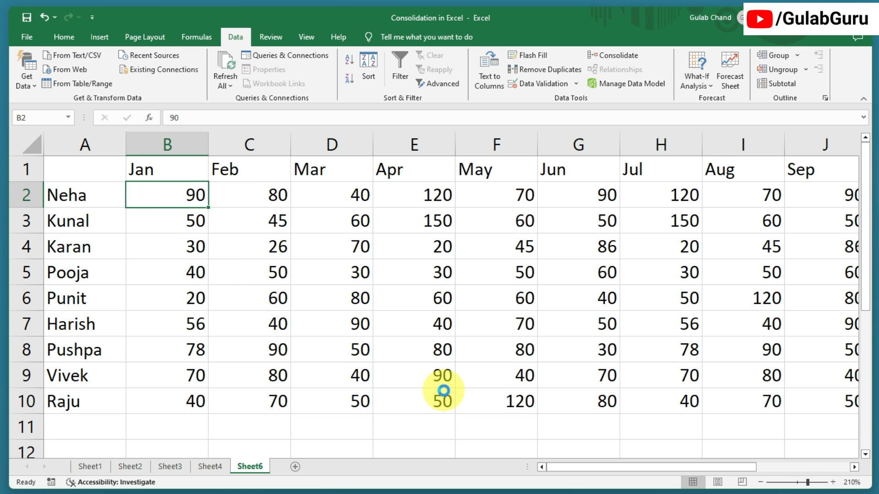
key("ctrl+z")
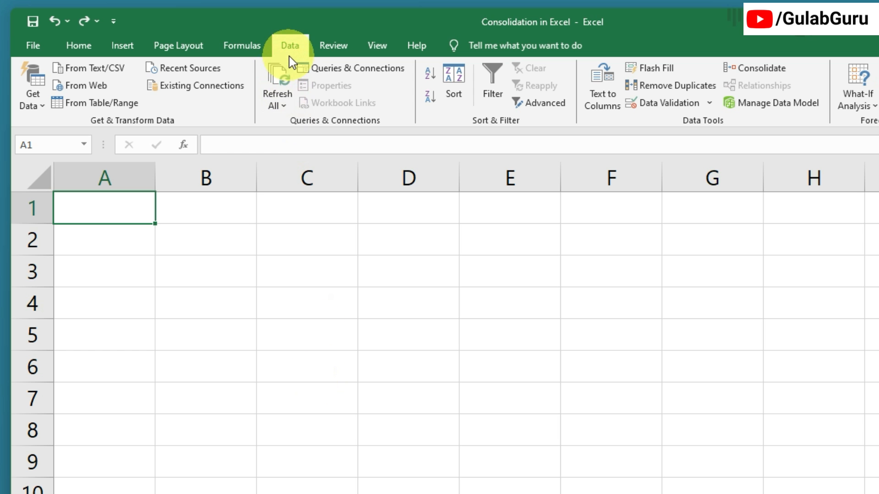
Remove all four sheet references from the Consolidate settings and turn off the top row and left column labels.
left_click(768, 66)
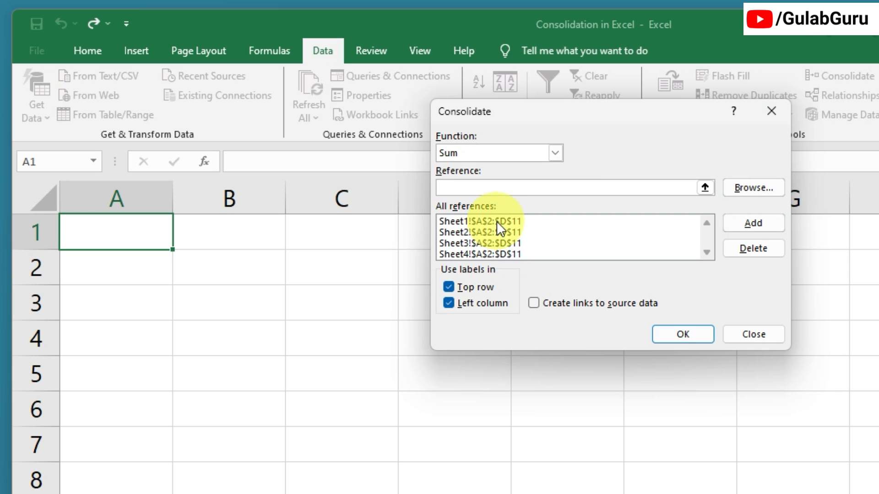
left_click(446, 198)
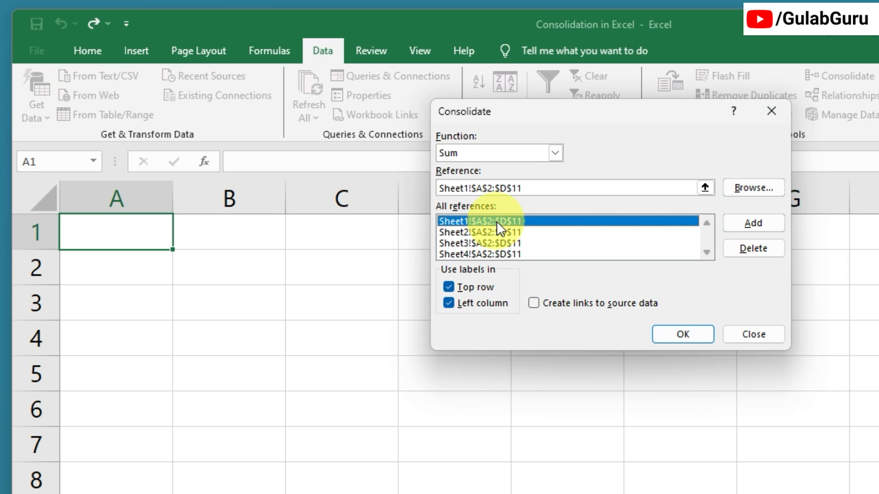
left_click(738, 249)
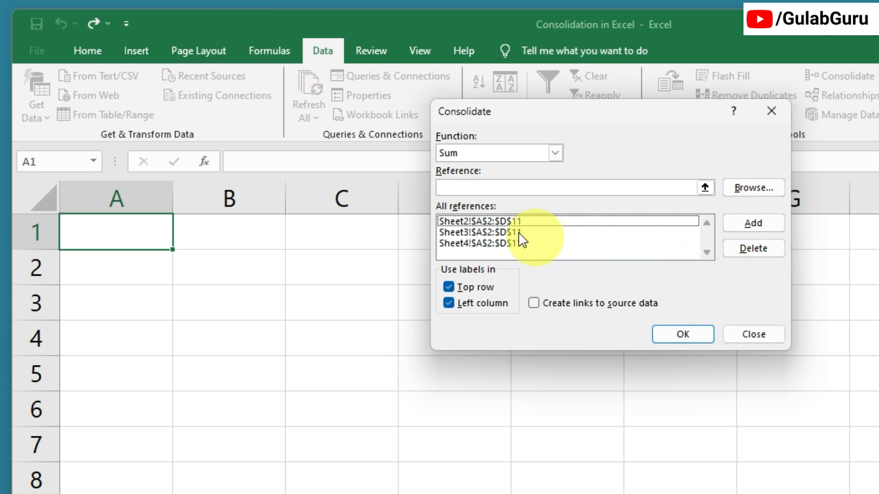
left_click(550, 221)
left_click(746, 249)
left_click(493, 221)
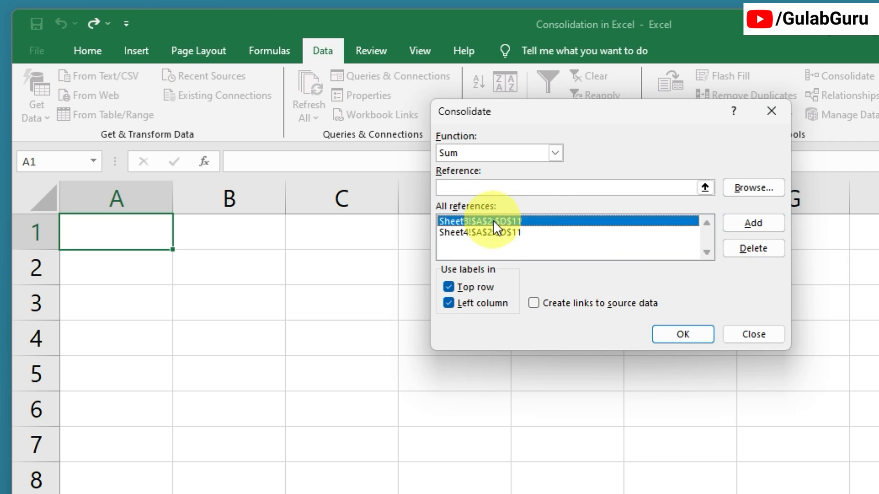
left_click(746, 250)
left_click(522, 221)
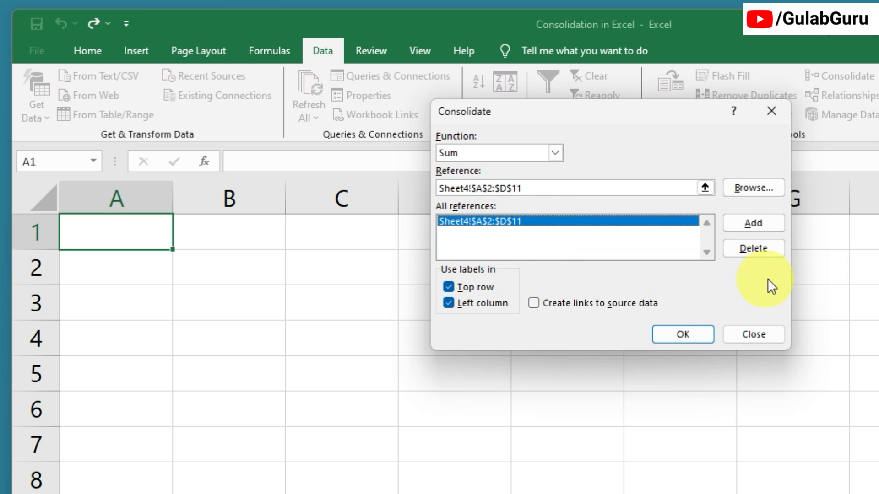
left_click(755, 248)
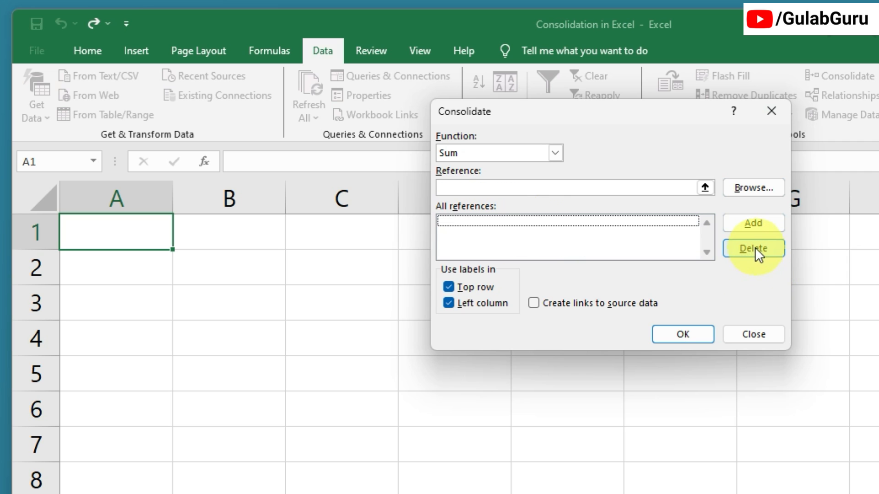
left_click(460, 287)
left_click(447, 302)
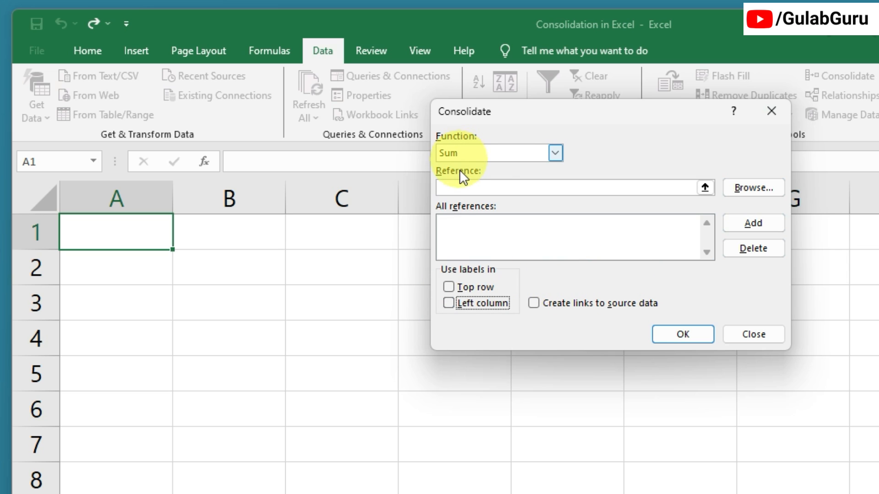
Add the first period table, Sheet1 range A2:D11, to the consolidation references with the Sum function.
left_click(458, 188)
left_click(90, 467)
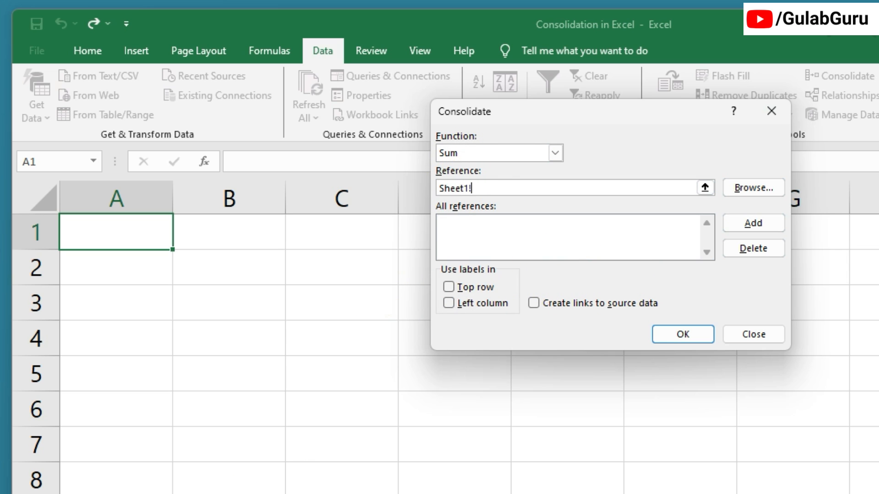
left_click_drag(90, 263, 334, 424)
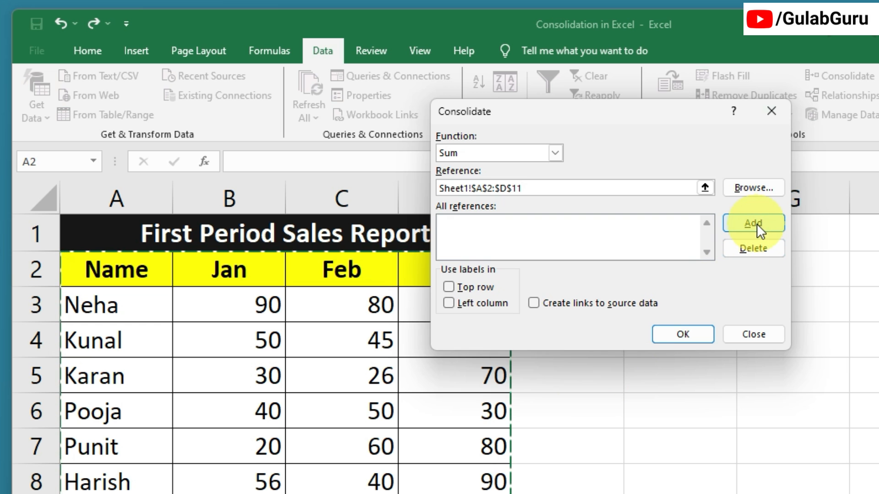
left_click(757, 224)
Add range A2:D11 from each of Sheet2, Sheet3 and Sheet4 to the consolidation references.
left_click(179, 493)
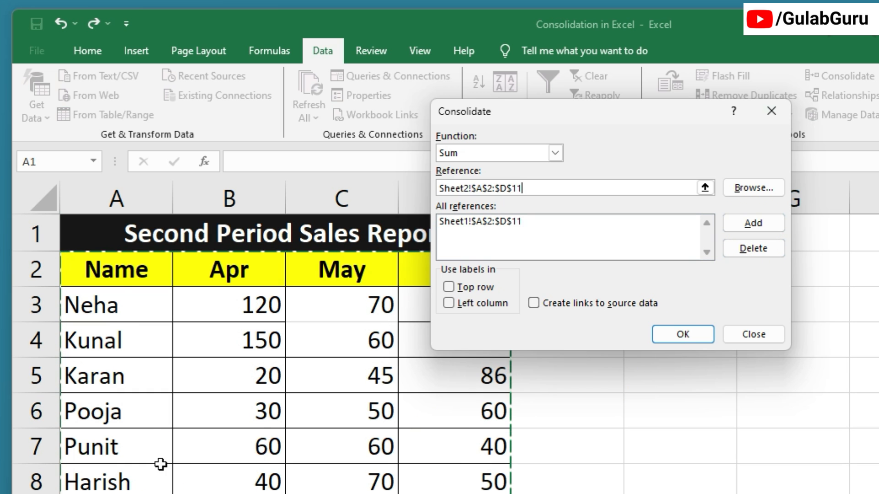
left_click(758, 223)
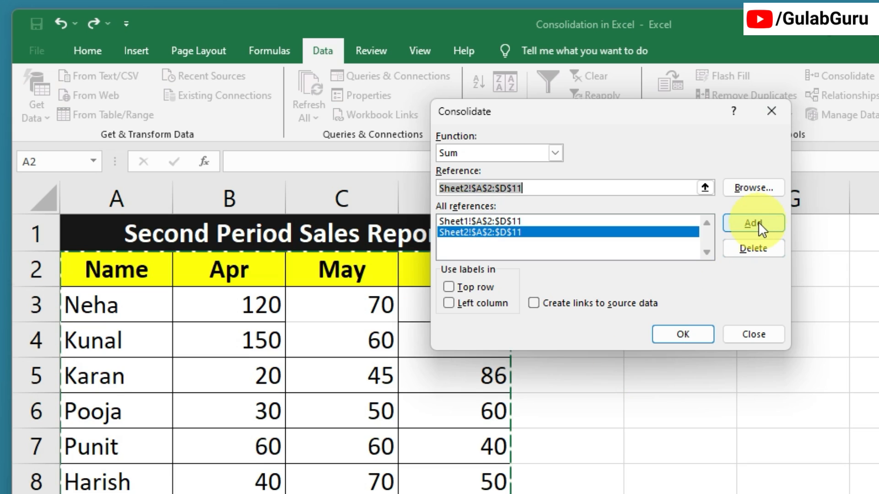
left_click(257, 493)
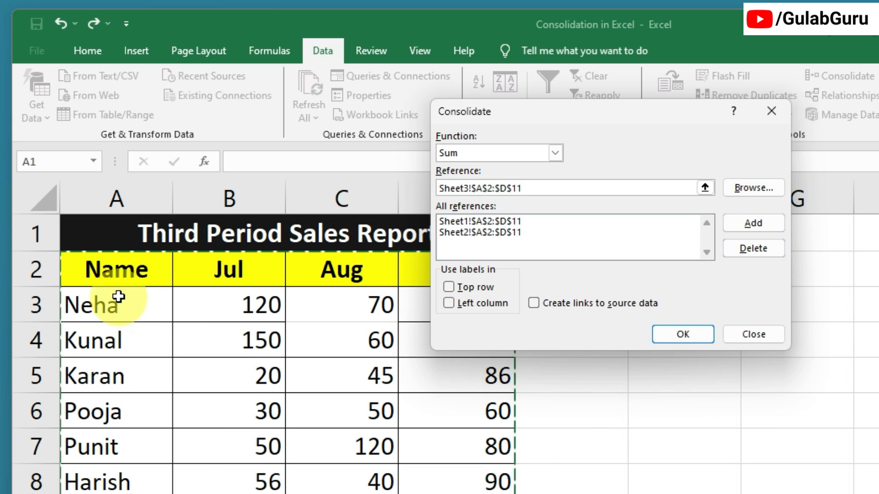
left_click(756, 224)
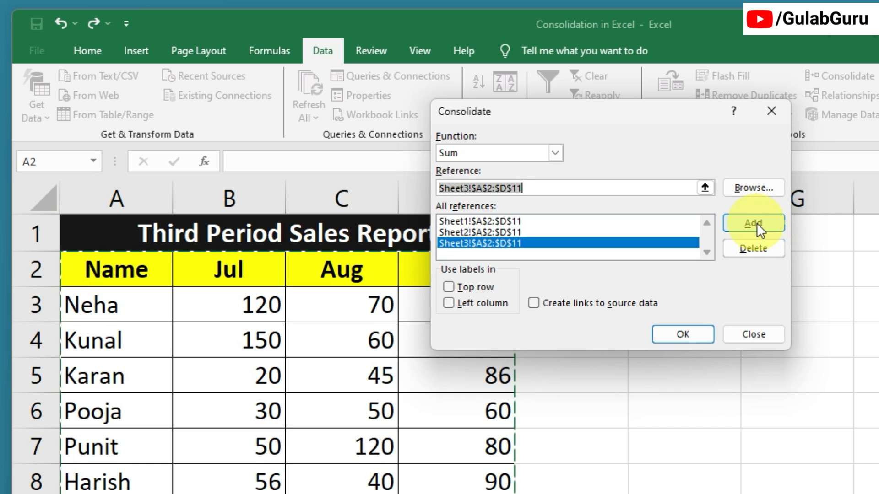
left_click(334, 493)
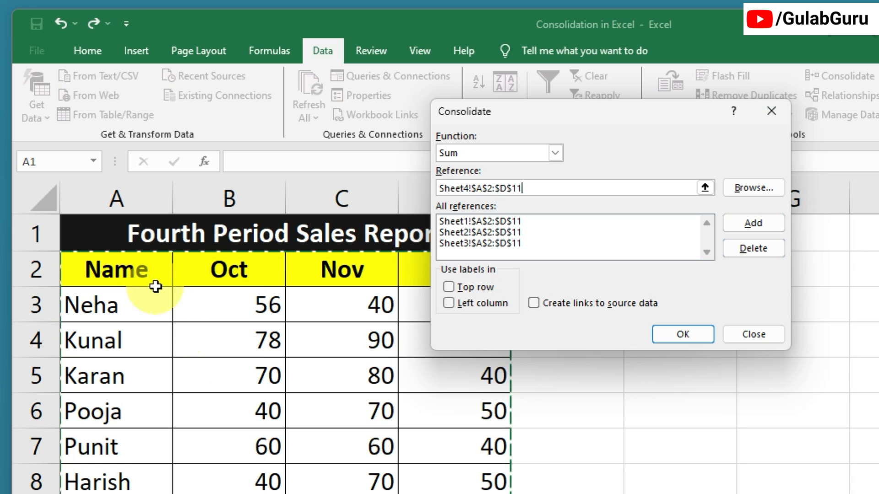
left_click(767, 223)
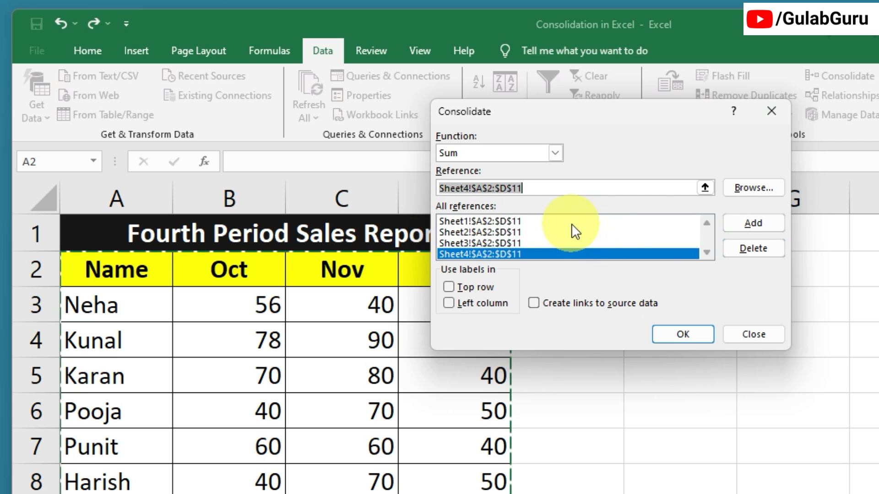
Enable top row labels, left column labels and links to source data, and run the consolidation on Sheet6.
left_click(449, 287)
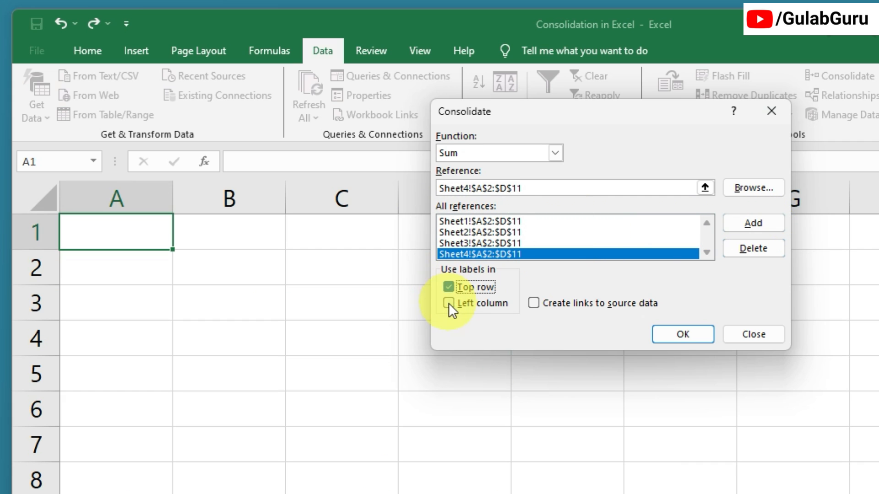
left_click(449, 302)
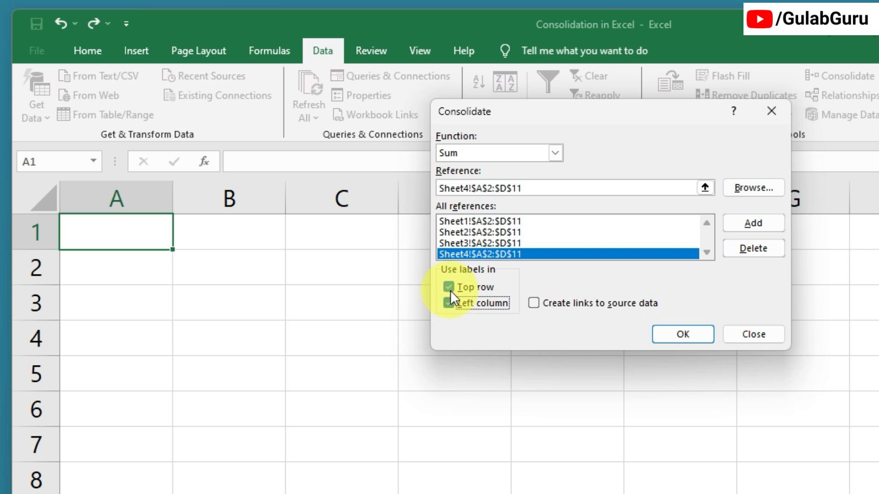
left_click(533, 303)
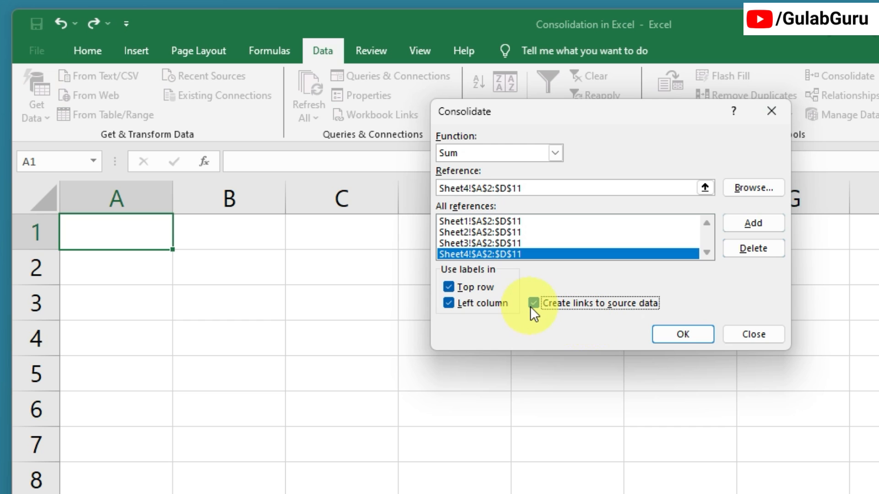
left_click(680, 333)
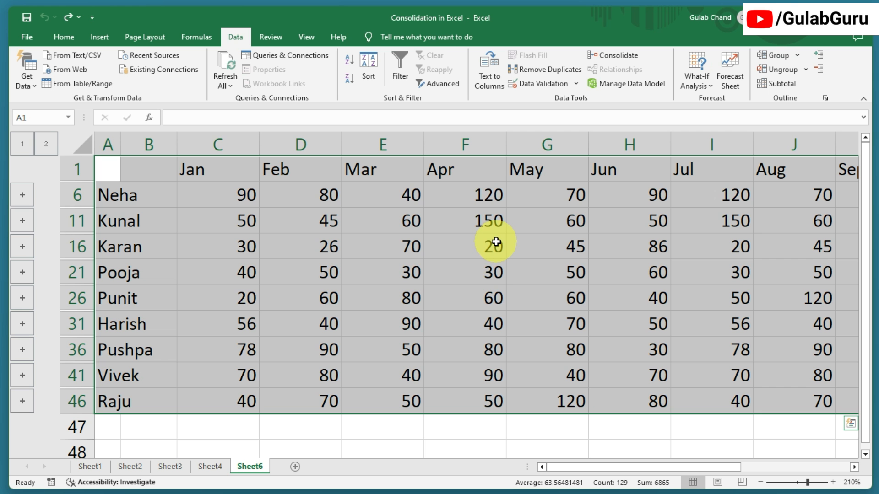
left_click(436, 294)
Set the January value in Sheet1 cell B3 to 120 and check the linked January cell C6 on Sheet6.
left_click(223, 196)
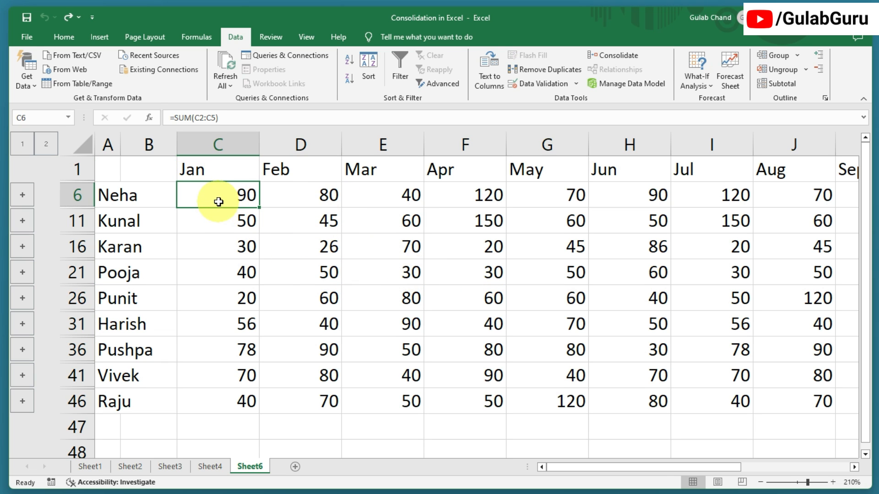
left_click(90, 467)
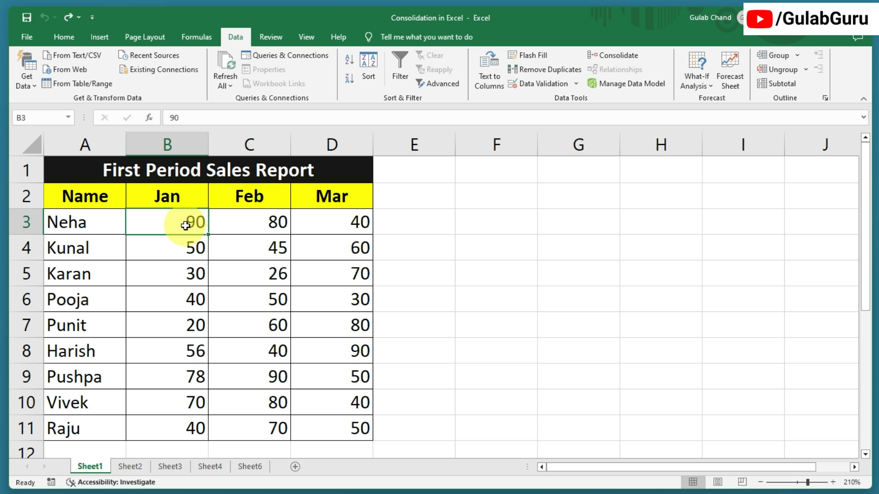
type("120")
left_click(496, 351)
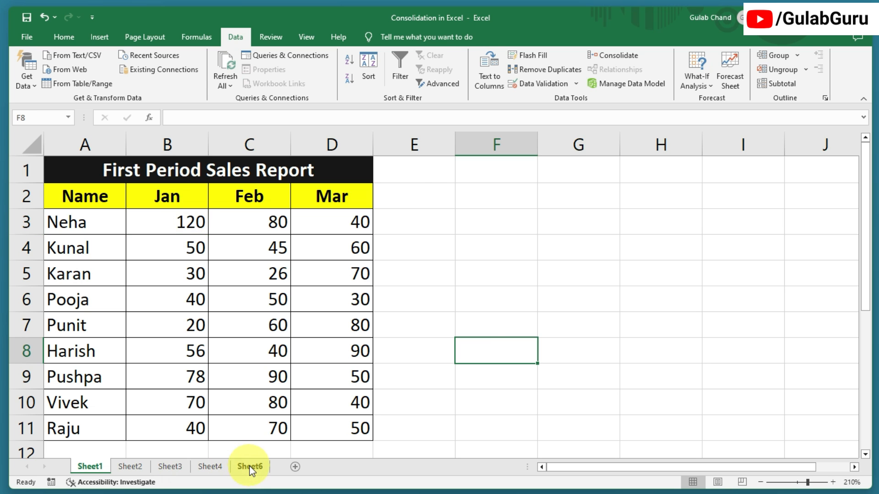
left_click(249, 466)
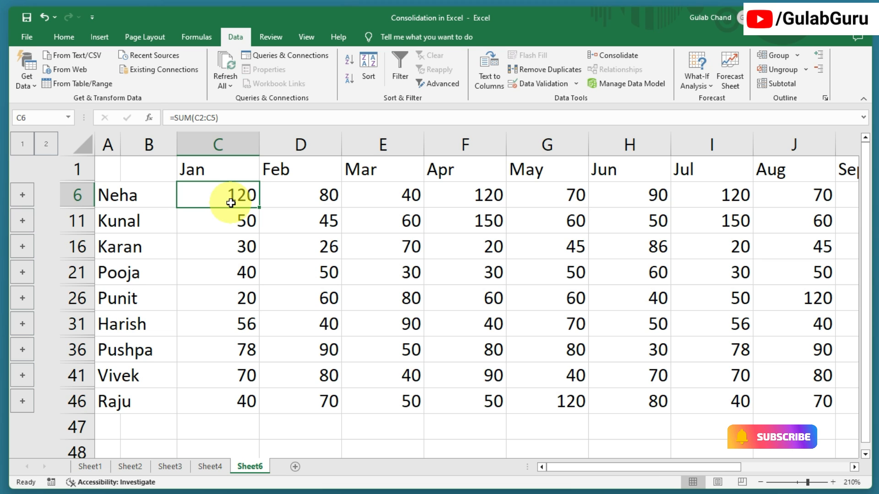
key("ctrl+z")
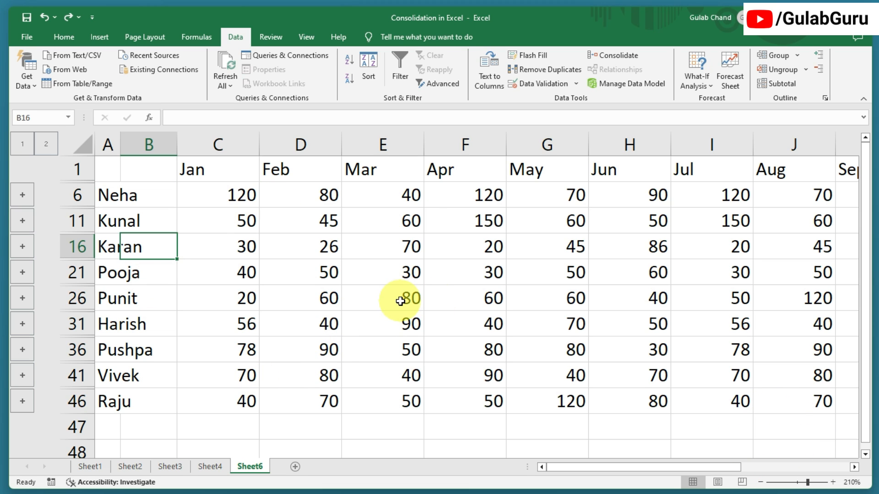
Merge and center cells A1:B1 of the consolidated table and enter the heading "Name".
left_click_drag(118, 171, 133, 171)
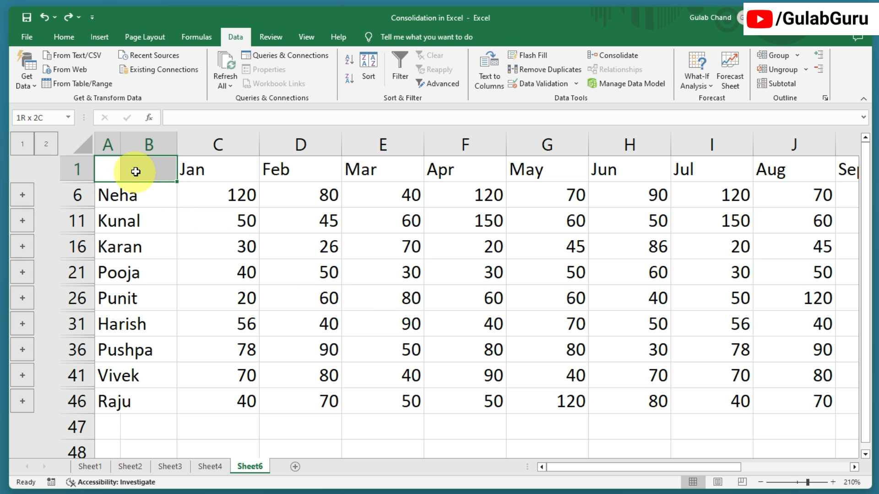
left_click(61, 37)
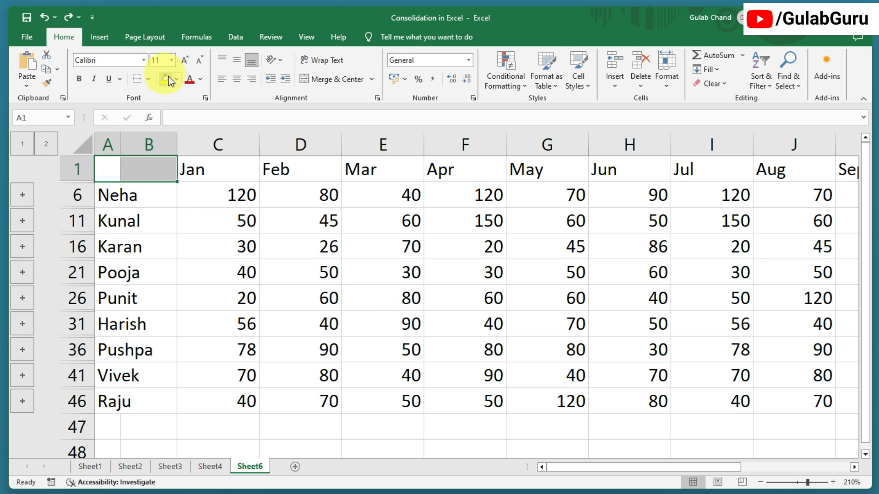
left_click(329, 78)
type("Name")
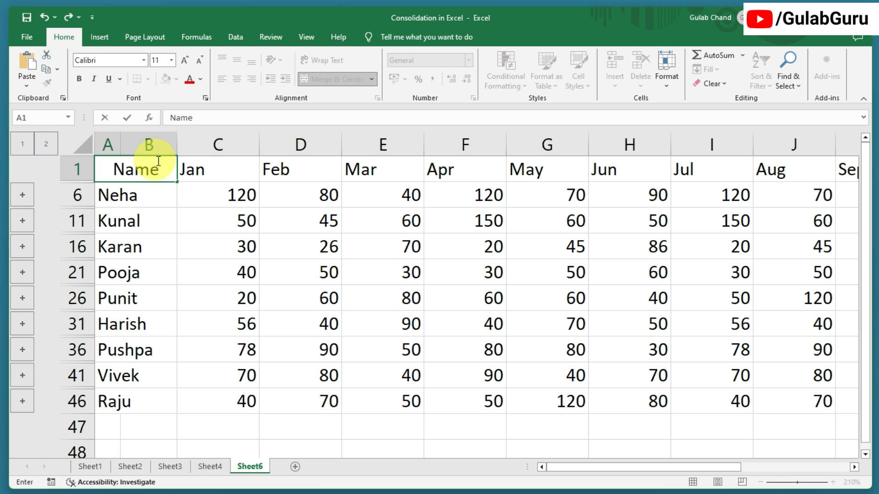
Apply all borders to the whole consolidated table on Sheet6.
left_click(331, 223)
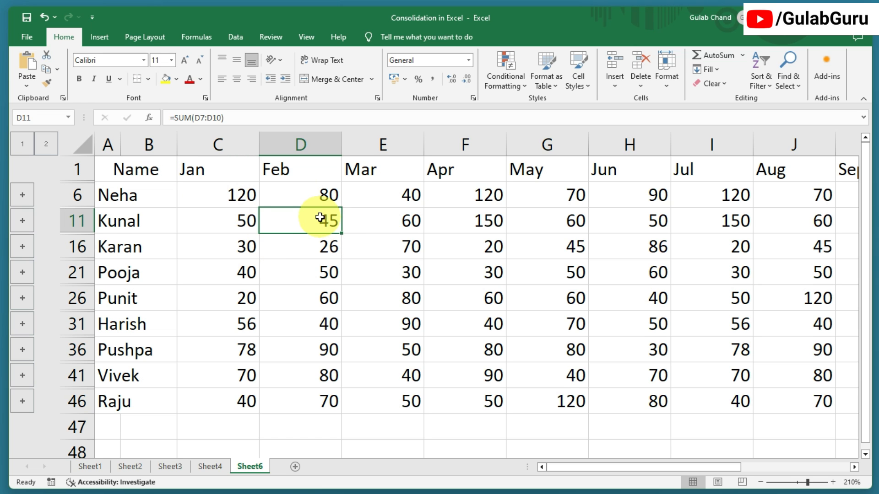
key("ctrl+a")
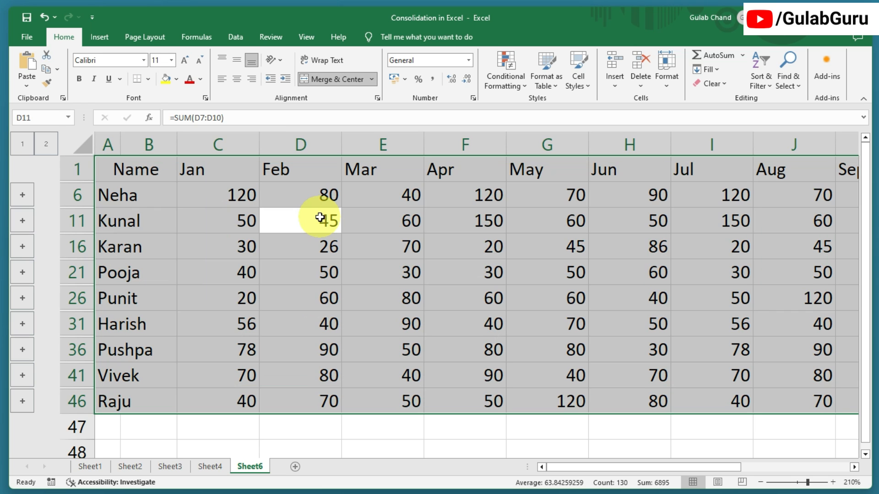
left_click(148, 79)
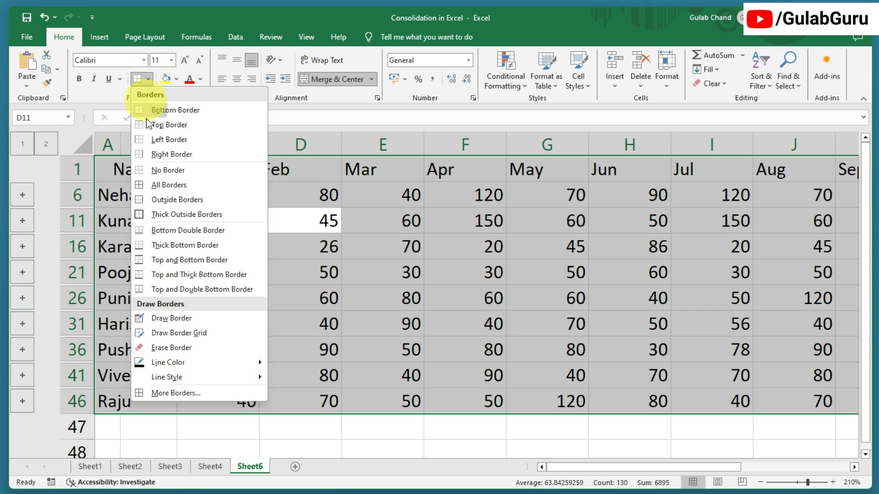
left_click(158, 185)
Make the header row from Name to Dec bold and fill it with yellow.
left_click(122, 169)
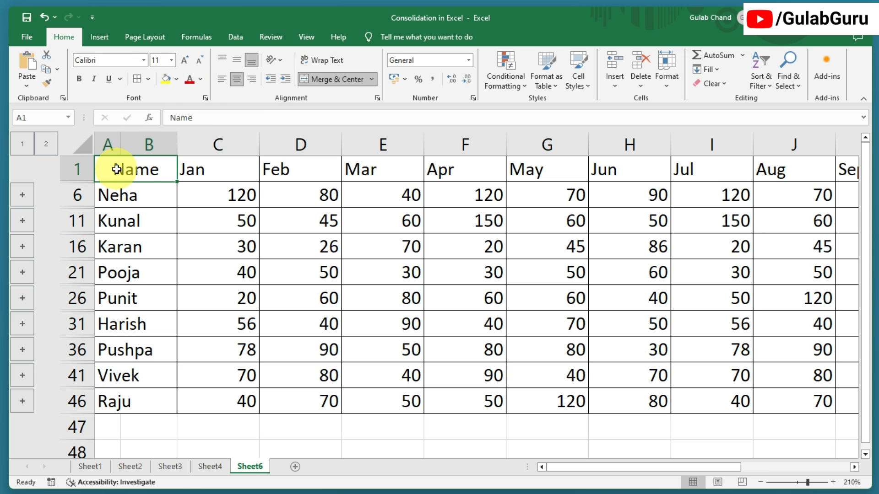
left_click_drag(122, 169, 716, 173)
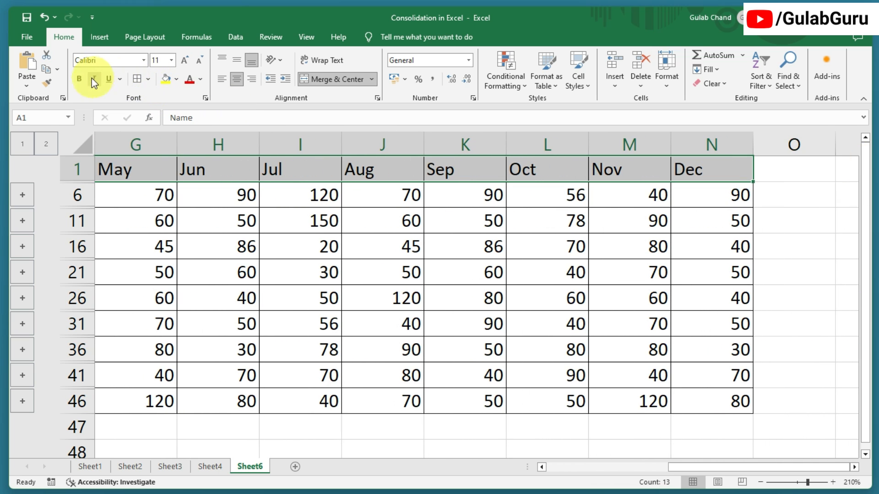
left_click(78, 78)
left_click(164, 80)
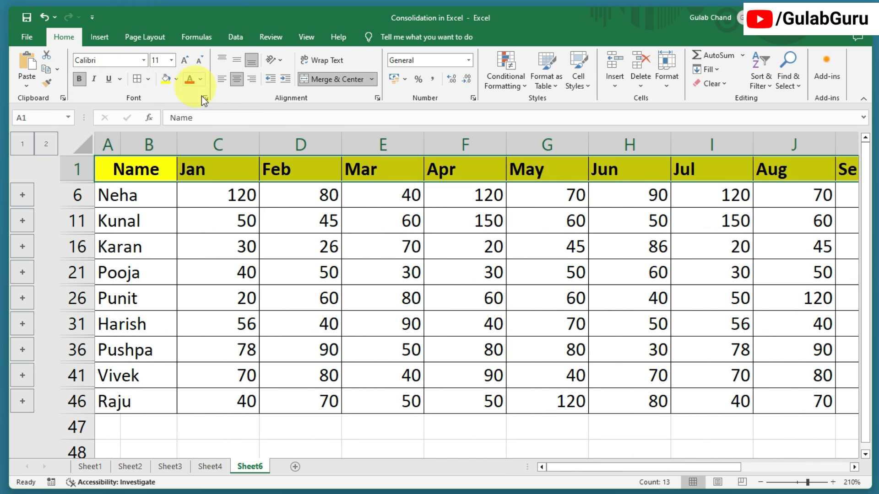
left_click(296, 287)
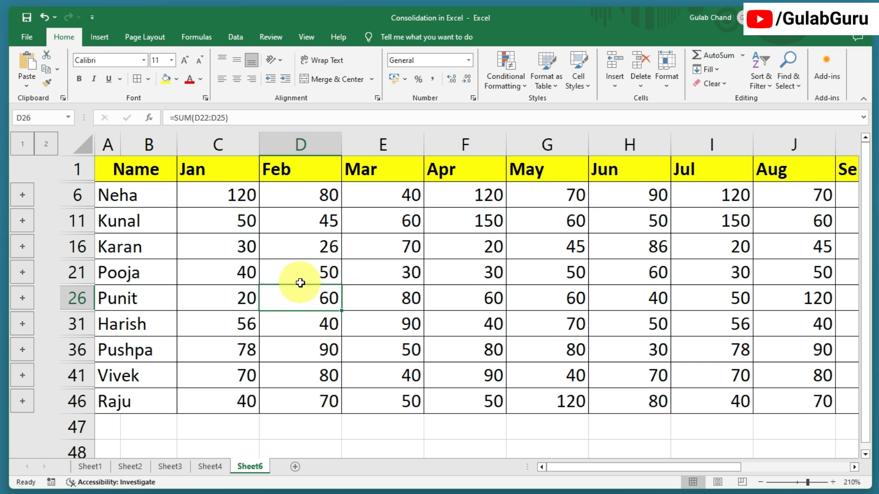
Review the Consolidate references and label and link options behind the full-year table, leaving the settings as they are.
left_click(231, 219)
left_click(310, 221)
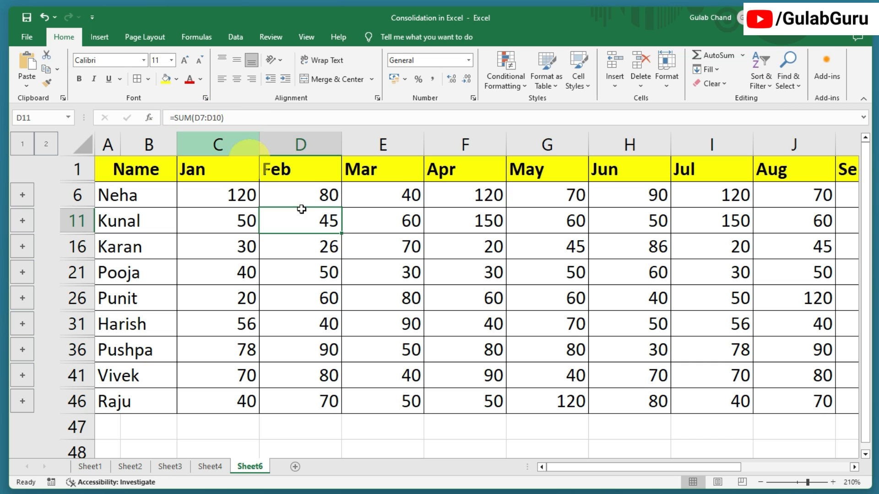
left_click(331, 241)
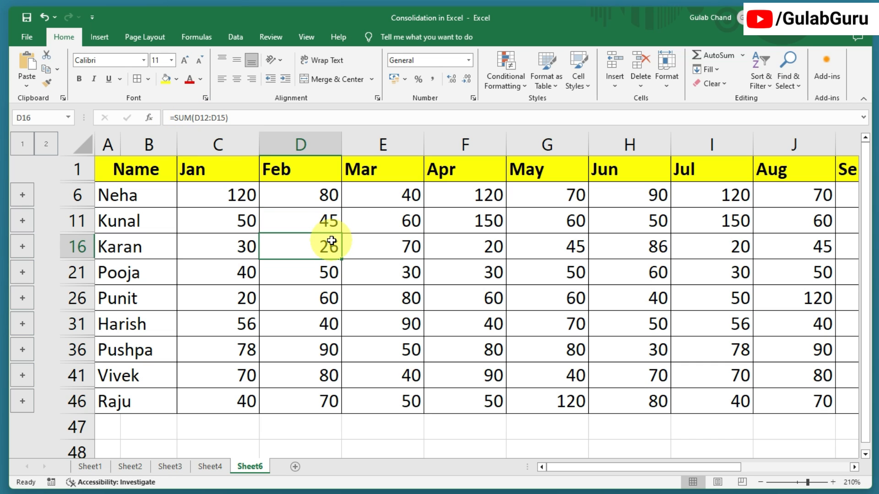
left_click(235, 43)
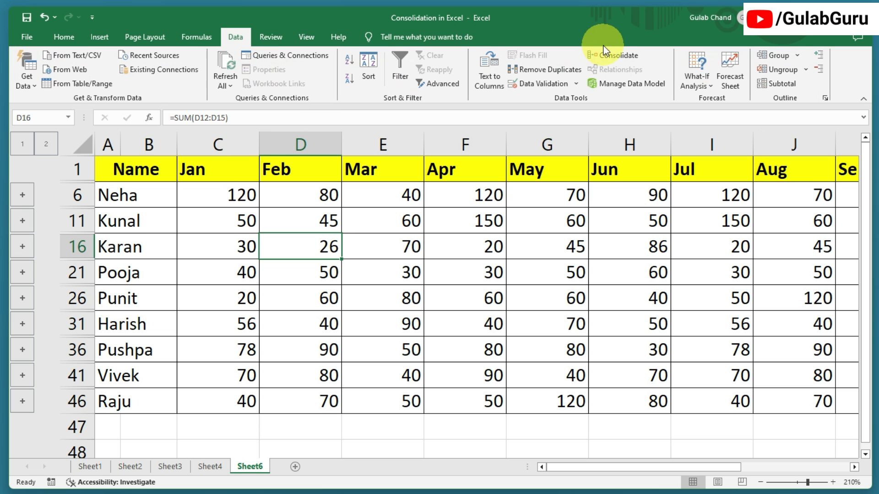
left_click(616, 56)
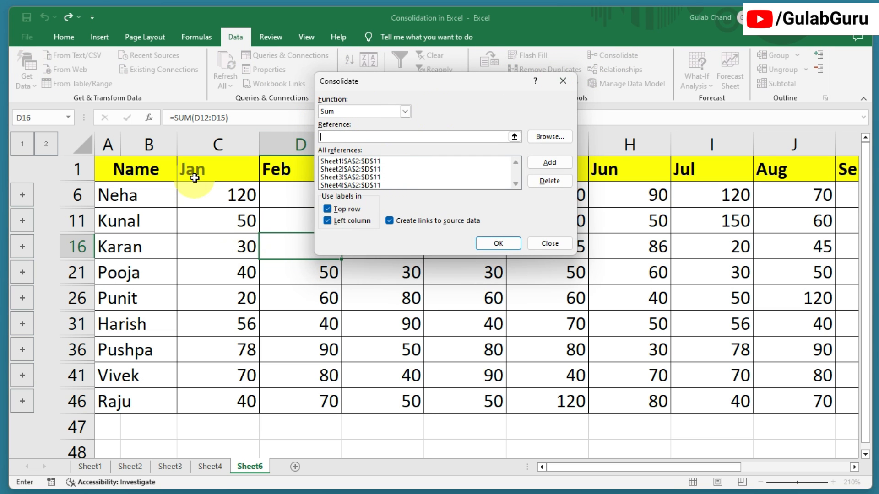
left_click(564, 80)
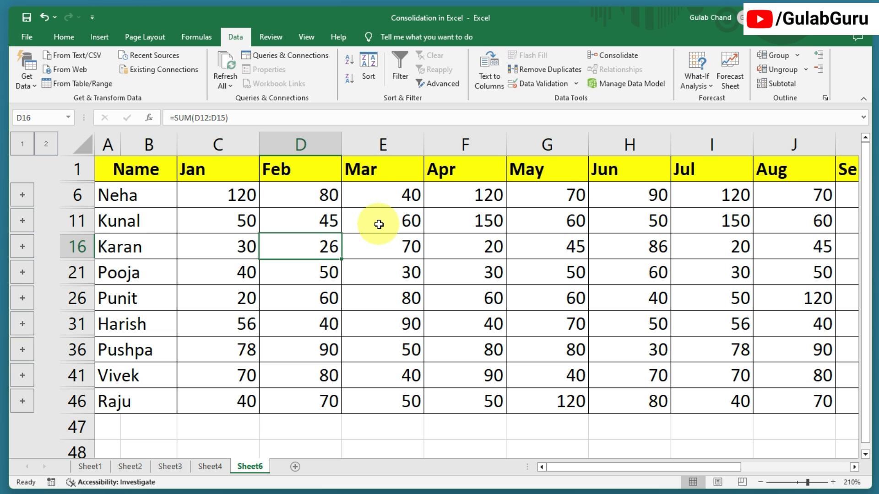
left_click(412, 278)
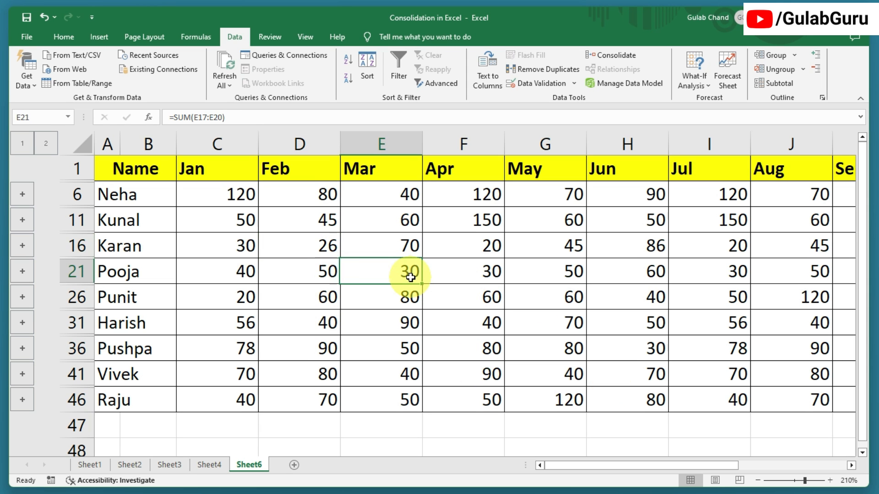
left_click(29, 37)
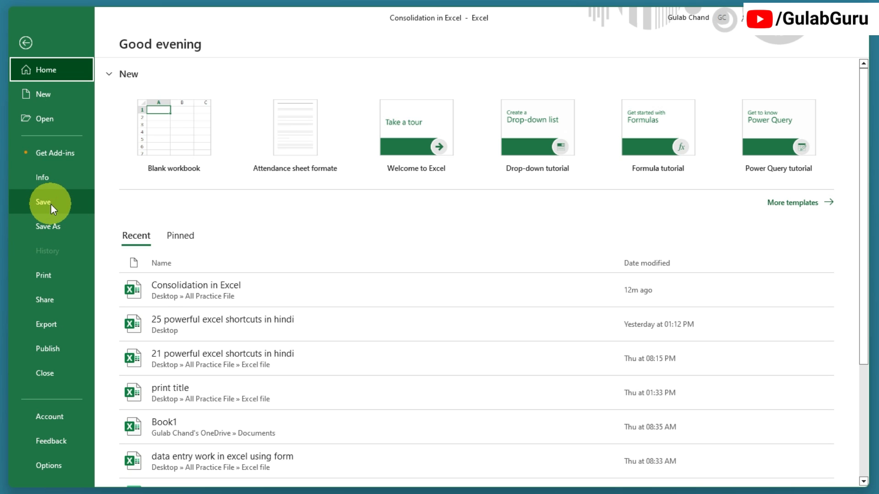
left_click(26, 42)
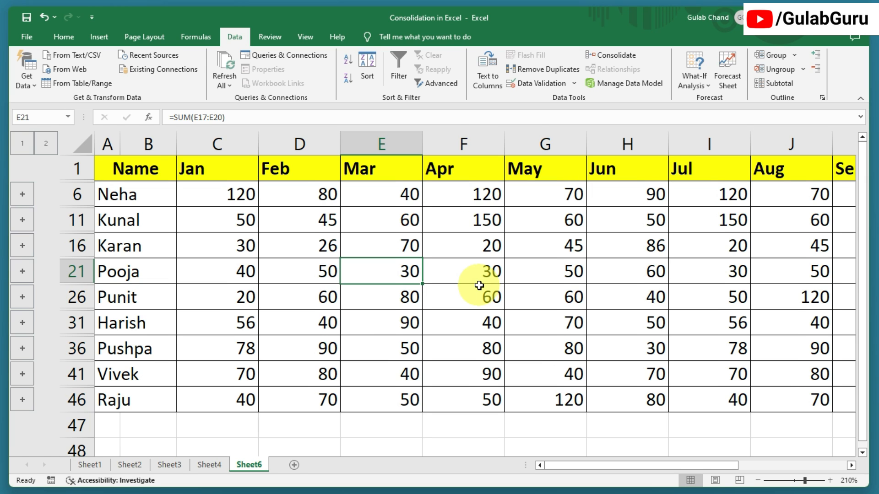
key("Up")
key("Left")
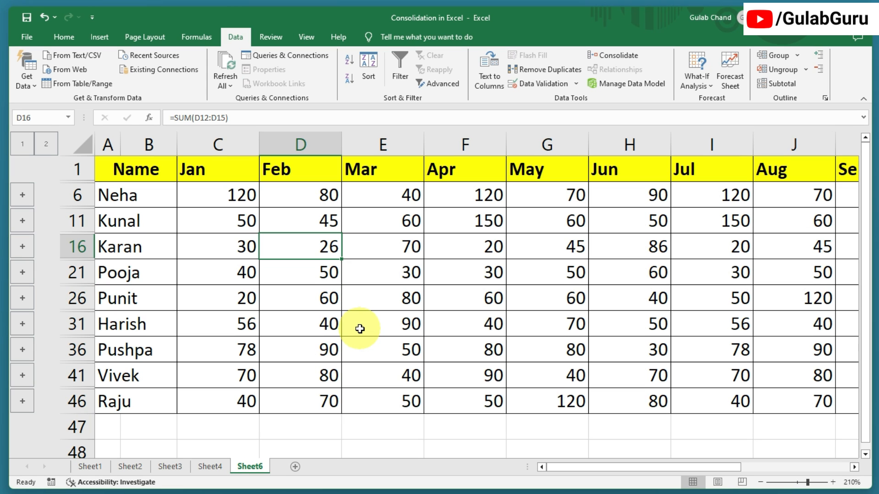